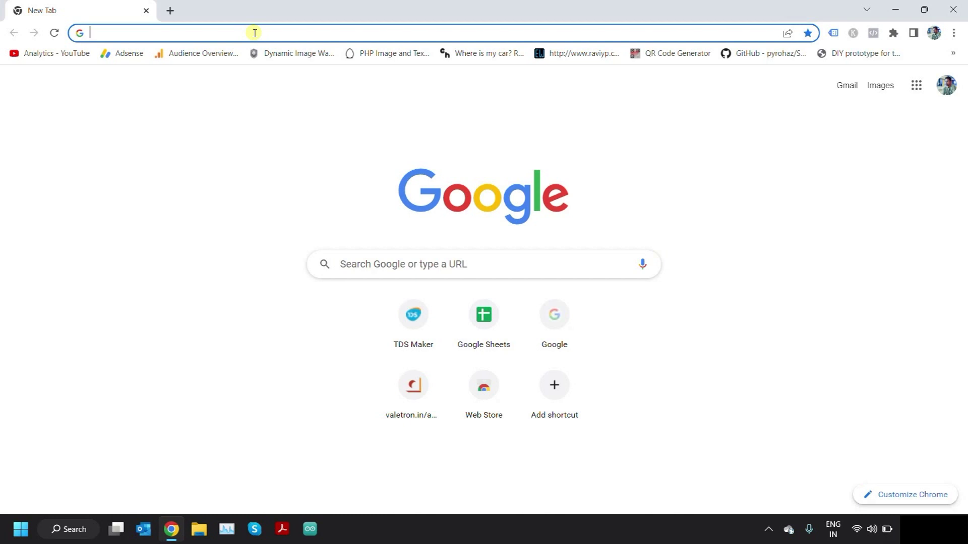
- Start a blank spreadsheet on sheets.google.com, title it 'valtrack-log-sheet', and leave A1 selected
type("she")
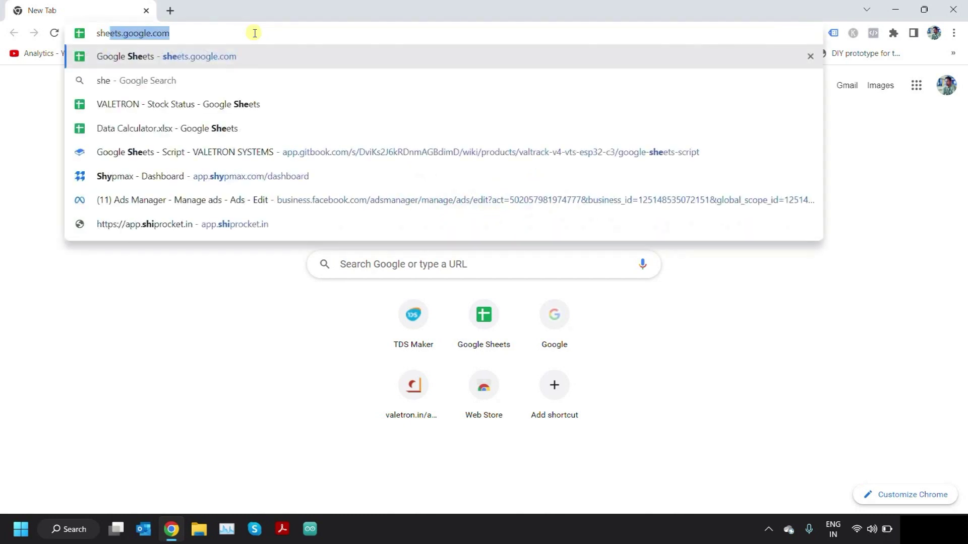
key("Return")
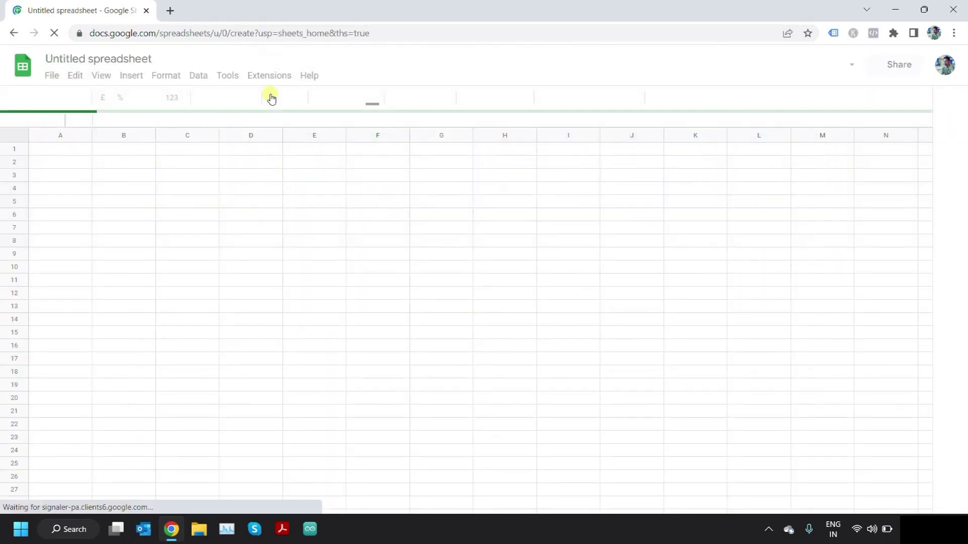
left_click(110, 58)
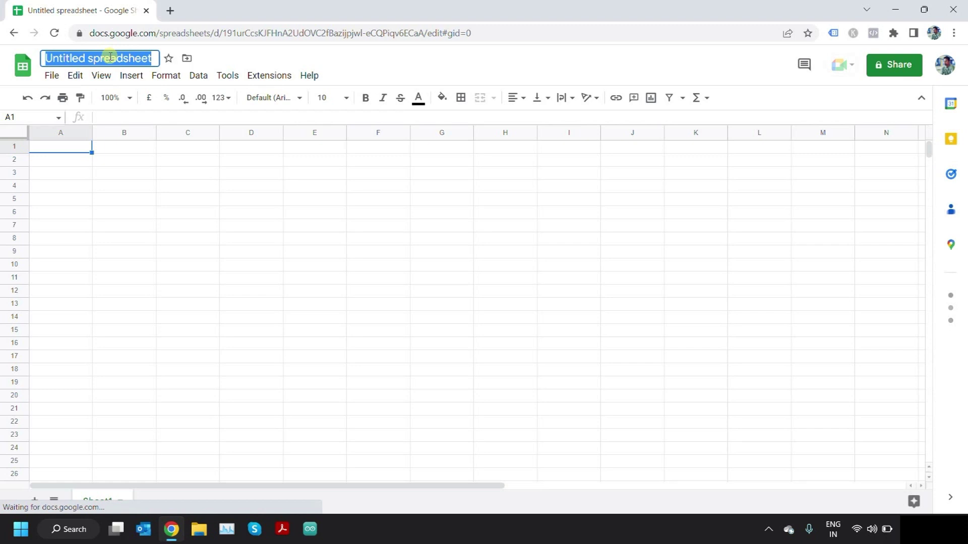
type("valtrack")
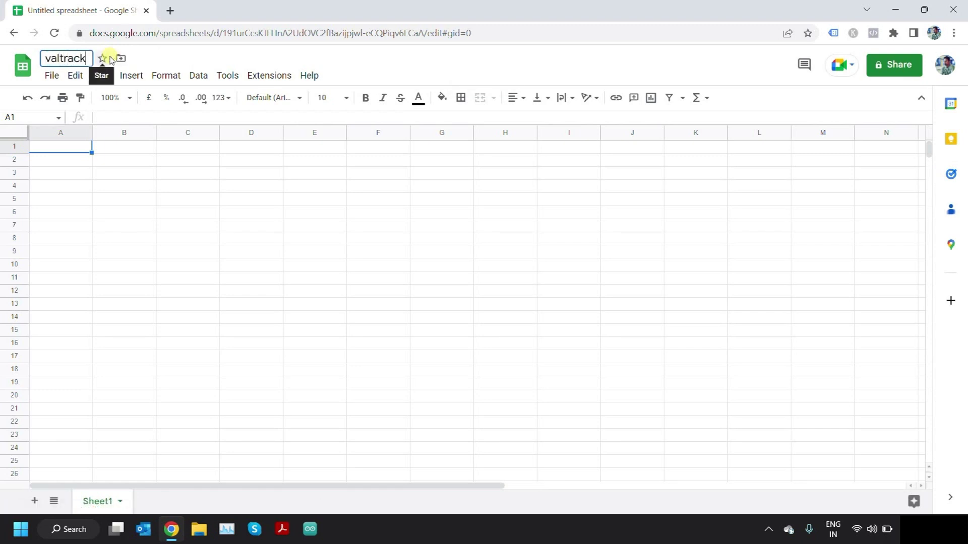
type("-lo")
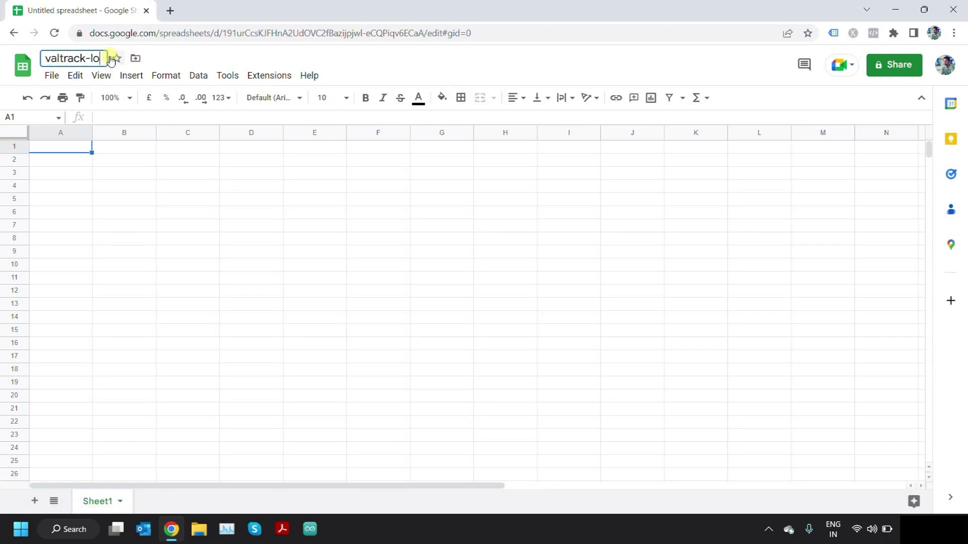
type("g-sheet")
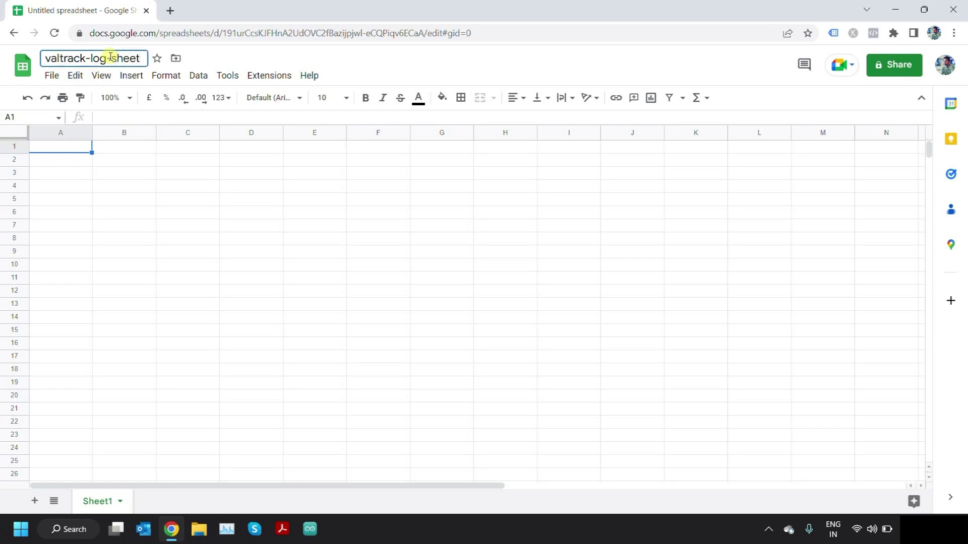
left_click(59, 143)
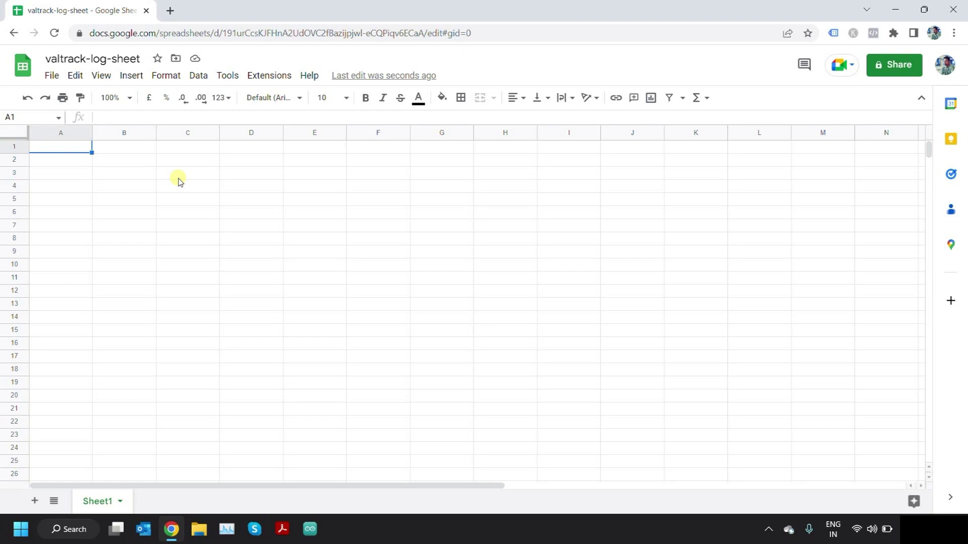
left_click_drag(92, 152, 113, 146)
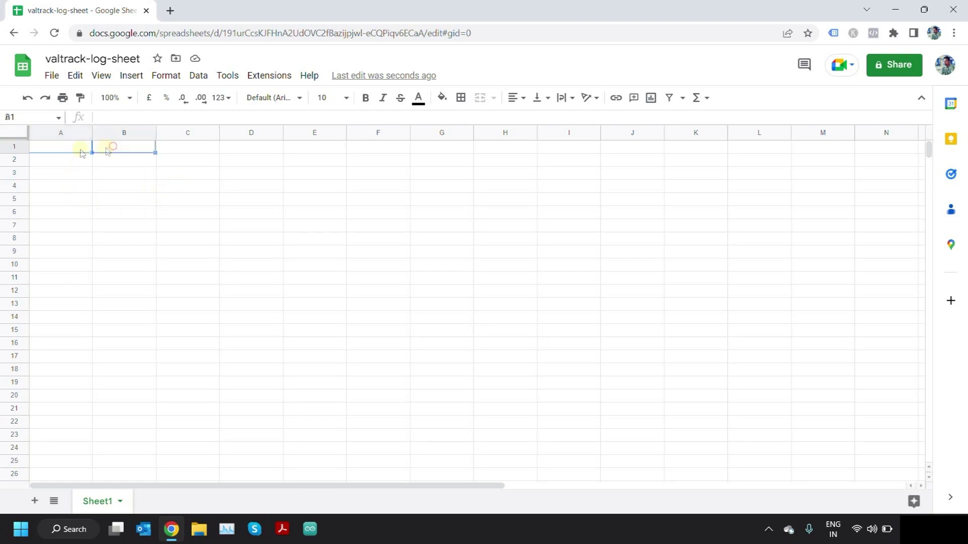
left_click(73, 151)
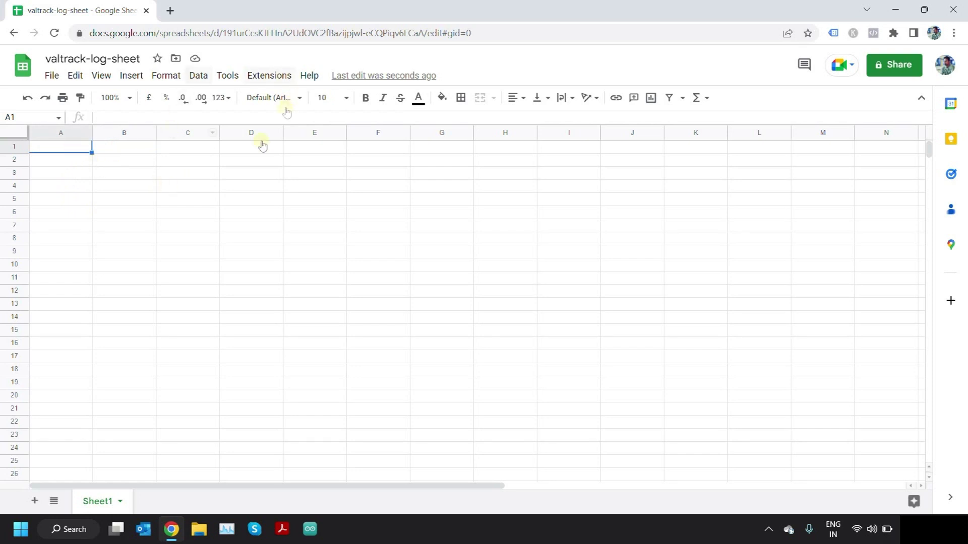
- Open docs.valetron.com in a new tab and go to the VALTRACK-V4-VTS-ESP32-C3 product article
left_click(170, 10)
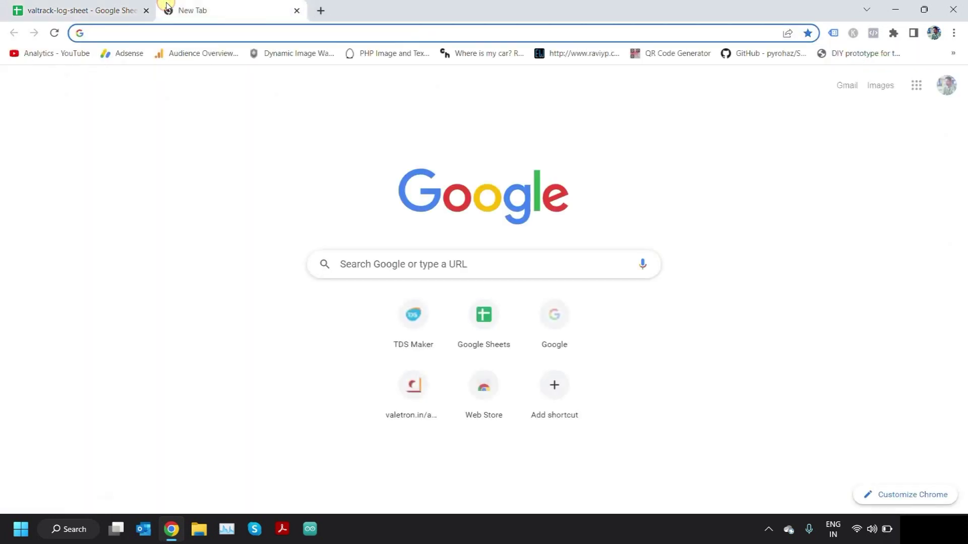
type("docs")
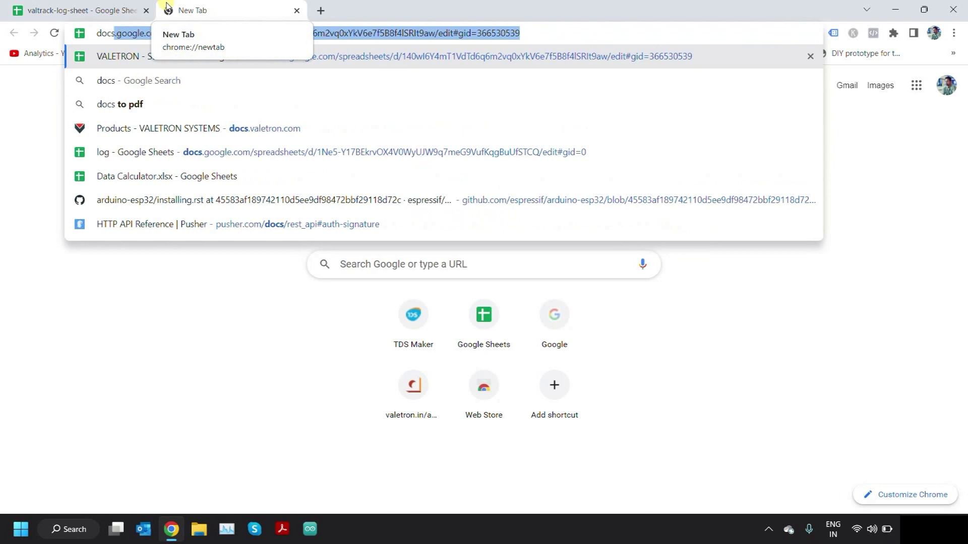
type(".va")
key("Return")
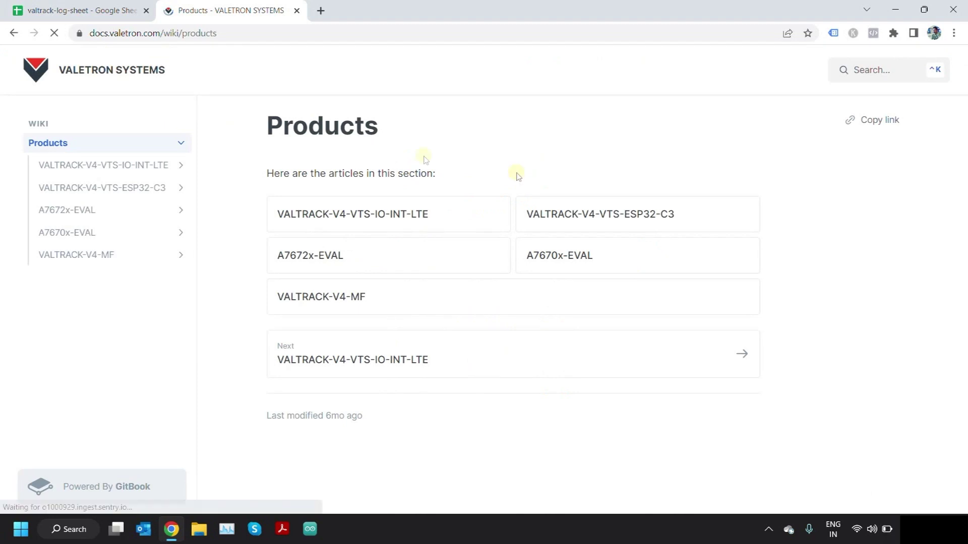
left_click(625, 228)
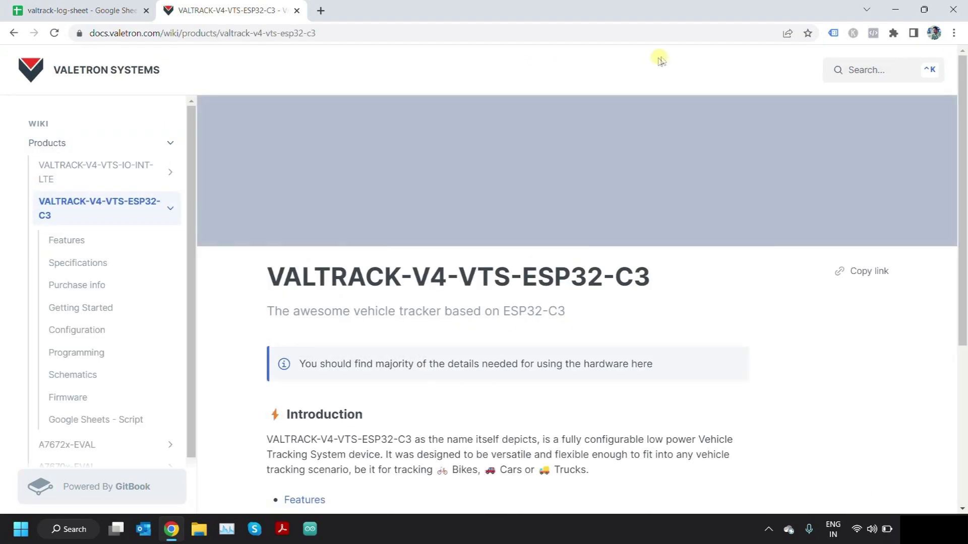
scroll(265, 263, "down", 2)
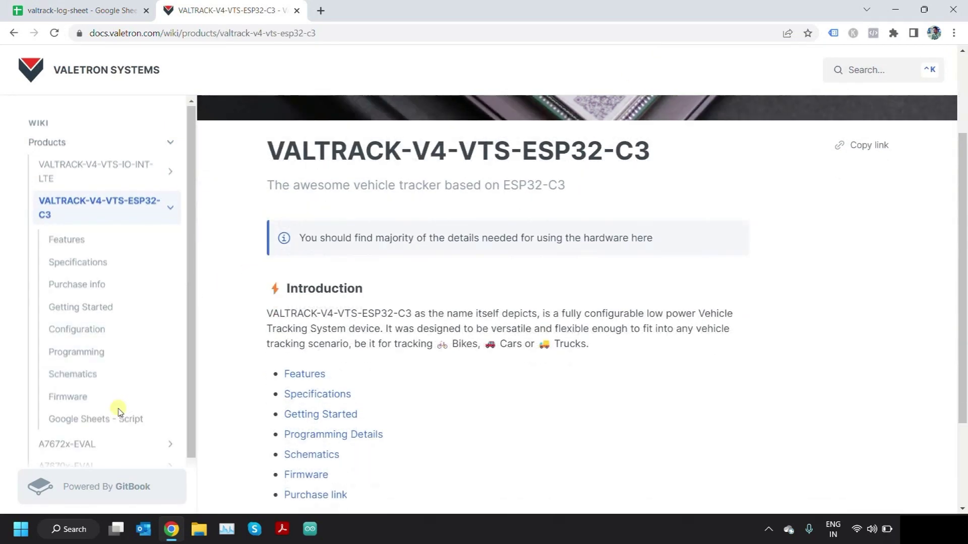
scroll(104, 369, "down", 1)
- On the 'Google Sheets - Script' page, read through the doPost code and copy the whole script
left_click(108, 368)
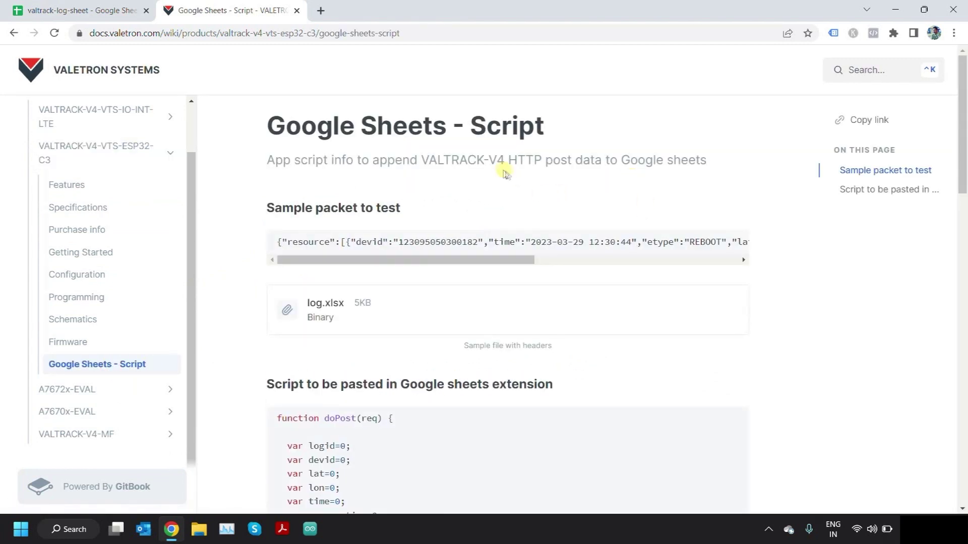
scroll(504, 173, "down", 2)
scroll(512, 172, "down", 1)
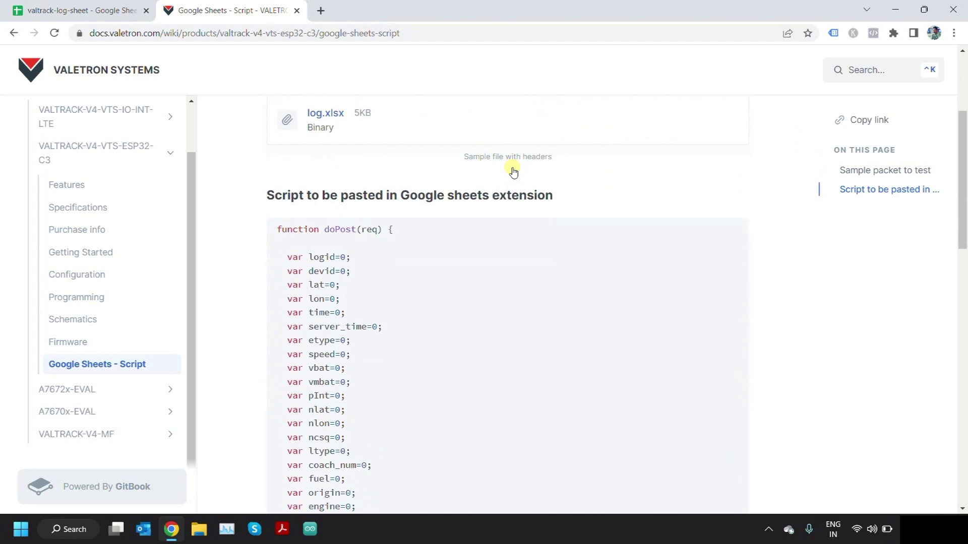
scroll(519, 205, "down", 3)
scroll(304, 122, "up", 1)
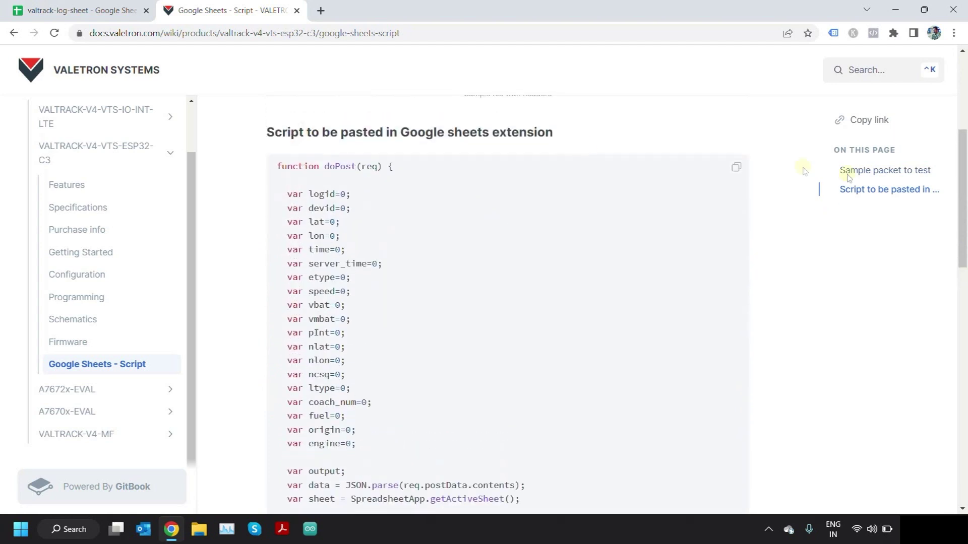
scroll(391, 194, "down", 3)
scroll(391, 196, "up", 3)
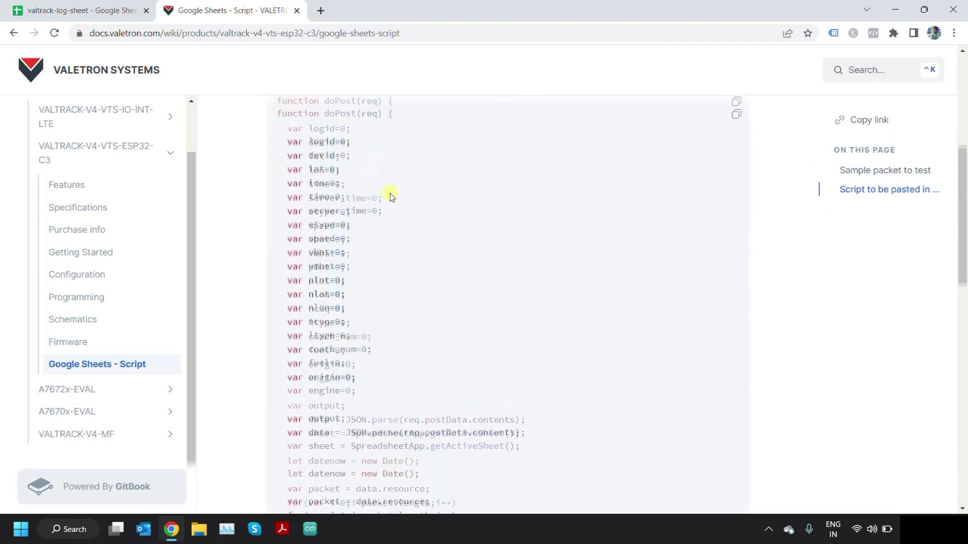
scroll(391, 196, "down", 3)
scroll(391, 195, "up", 3)
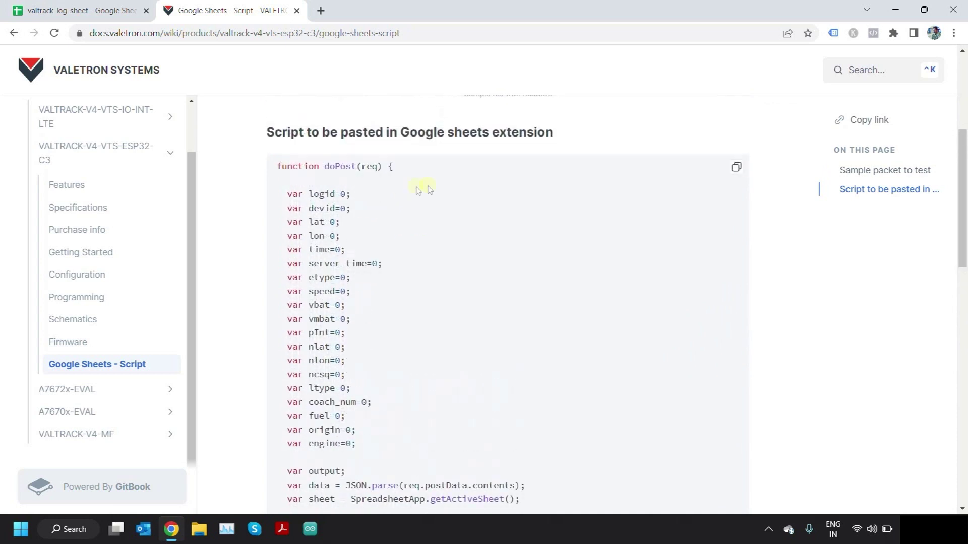
scroll(429, 188, "down", 1)
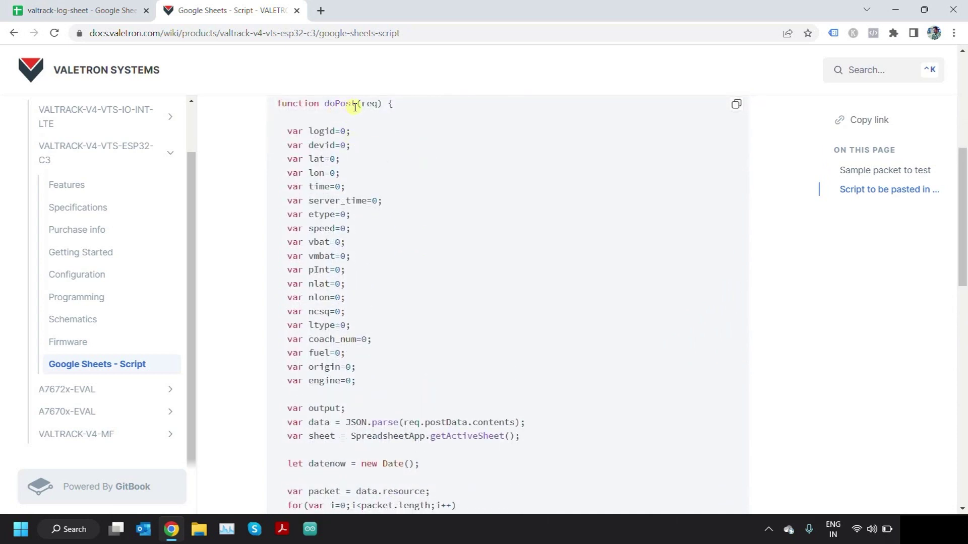
scroll(445, 211, "down", 5)
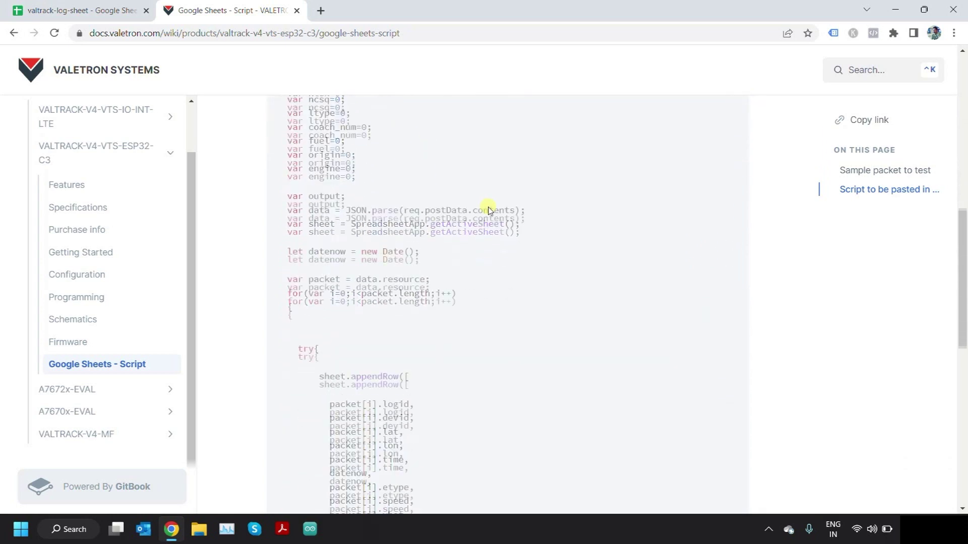
scroll(462, 220, "down", 3)
scroll(460, 218, "down", 3)
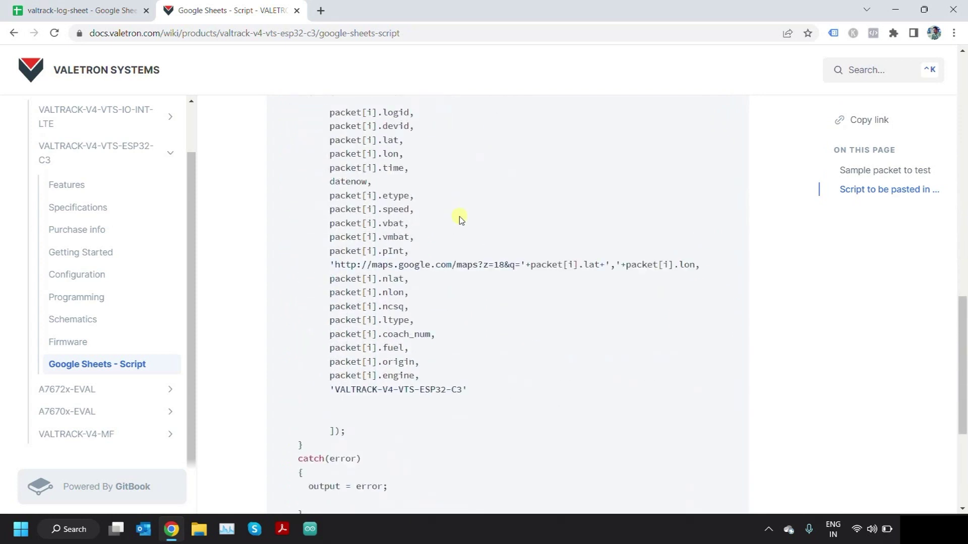
scroll(443, 194, "up", 3)
scroll(397, 183, "down", 1)
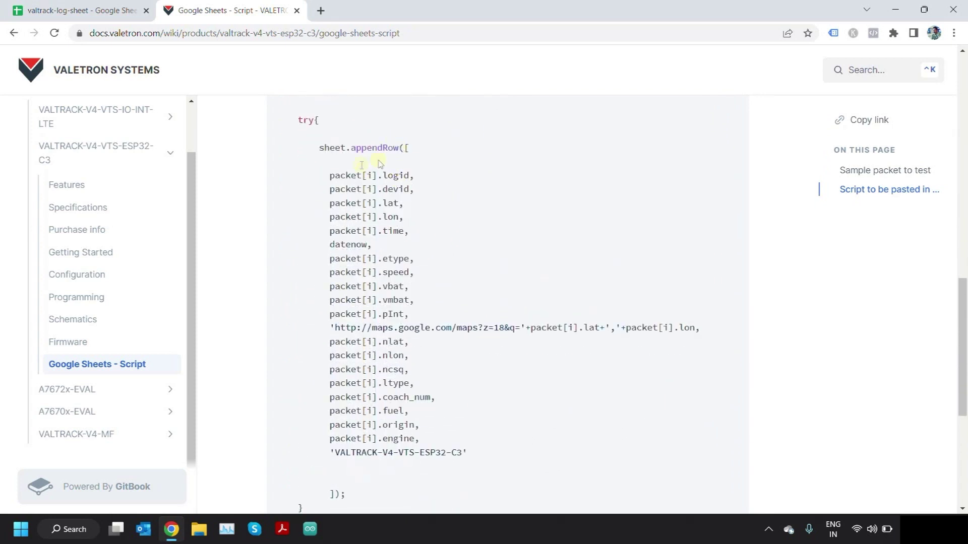
scroll(409, 191, "down", 1)
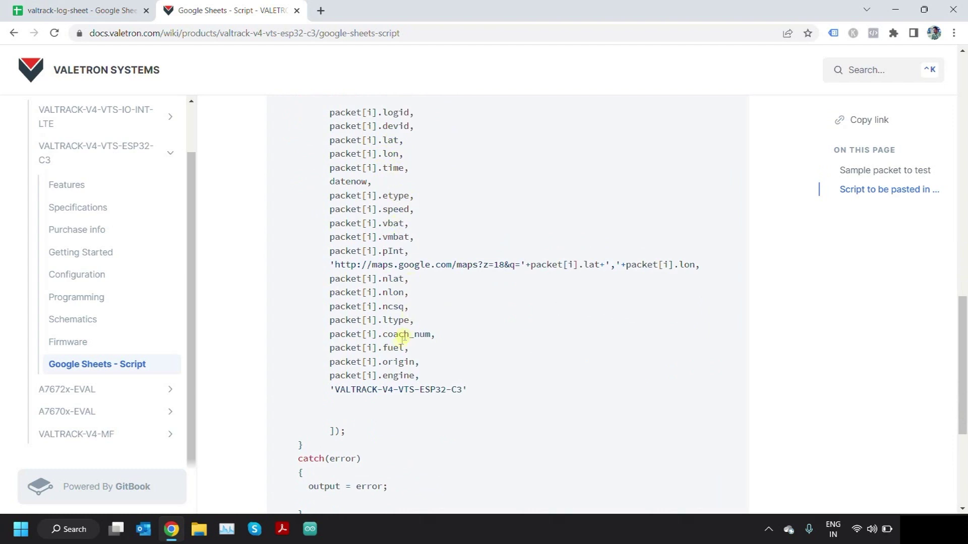
scroll(434, 278, "down", 2)
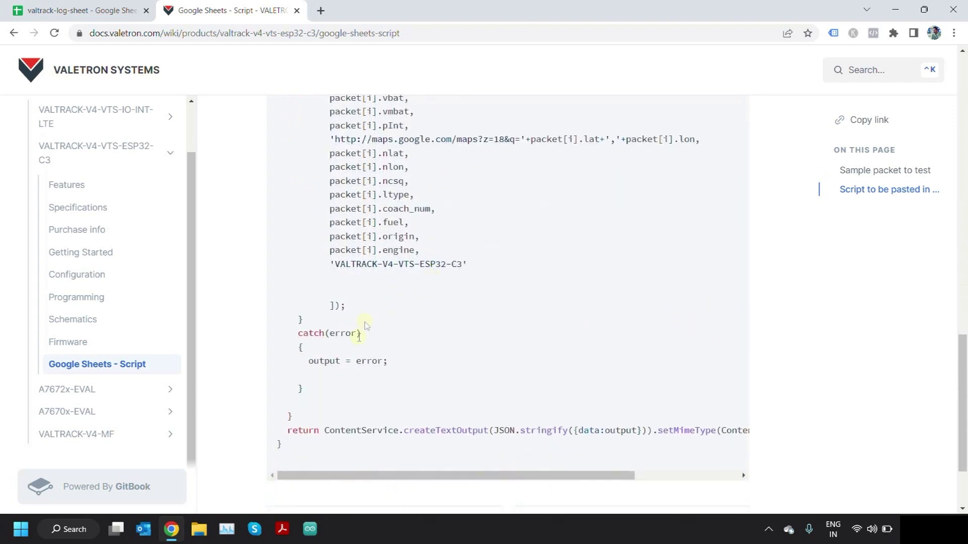
scroll(403, 338, "down", 1)
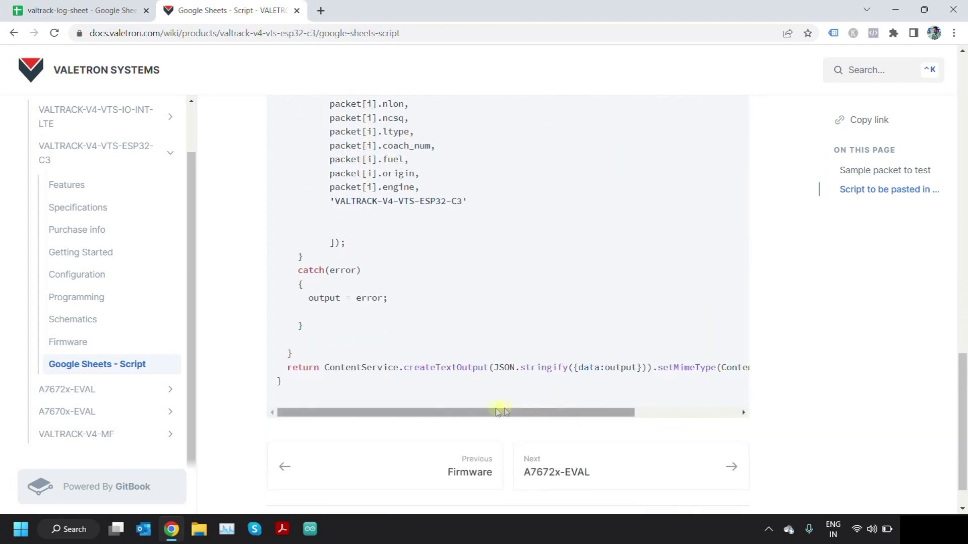
left_click_drag(481, 412, 466, 414)
scroll(509, 242, "up", 10)
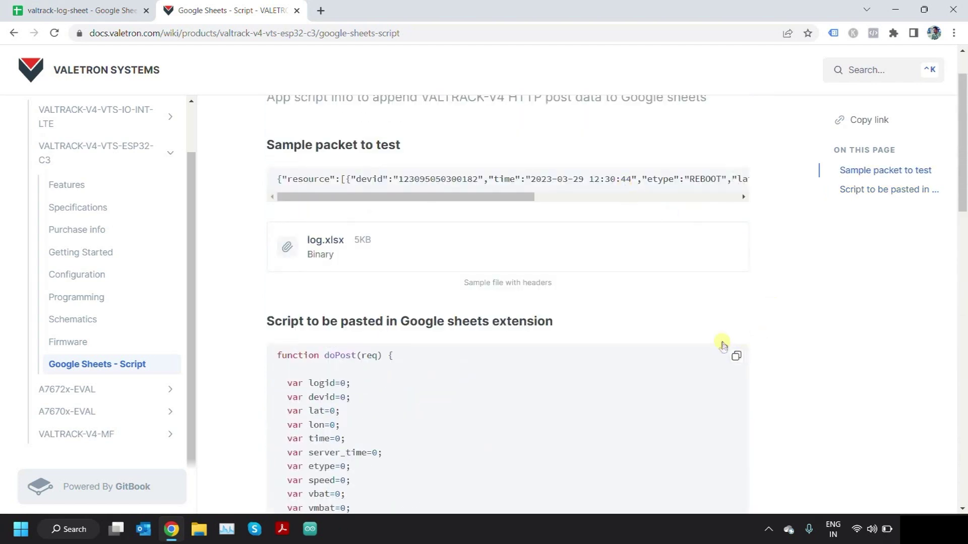
left_click(735, 357)
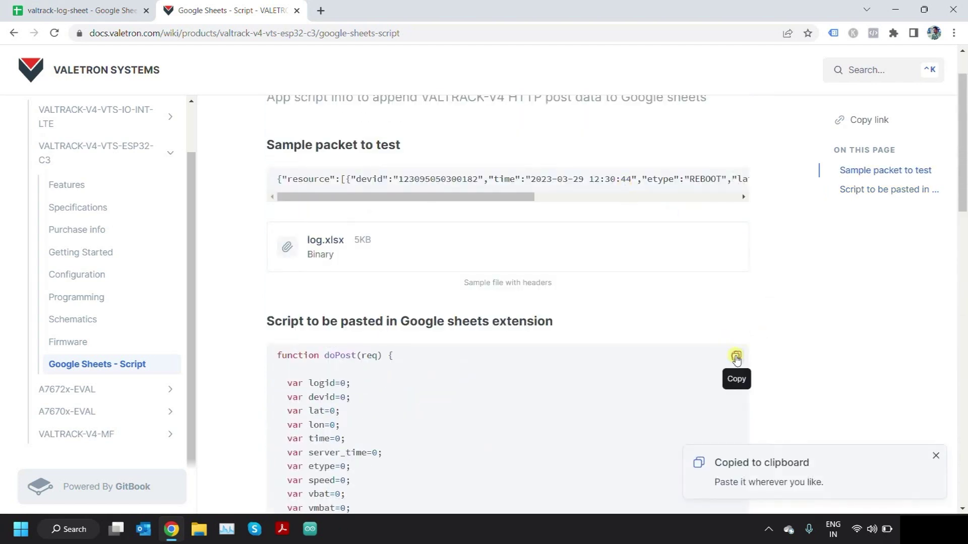
- Back in valtrack-log-sheet, launch Extensions > Apps Script for the spreadsheet
left_click(85, 10)
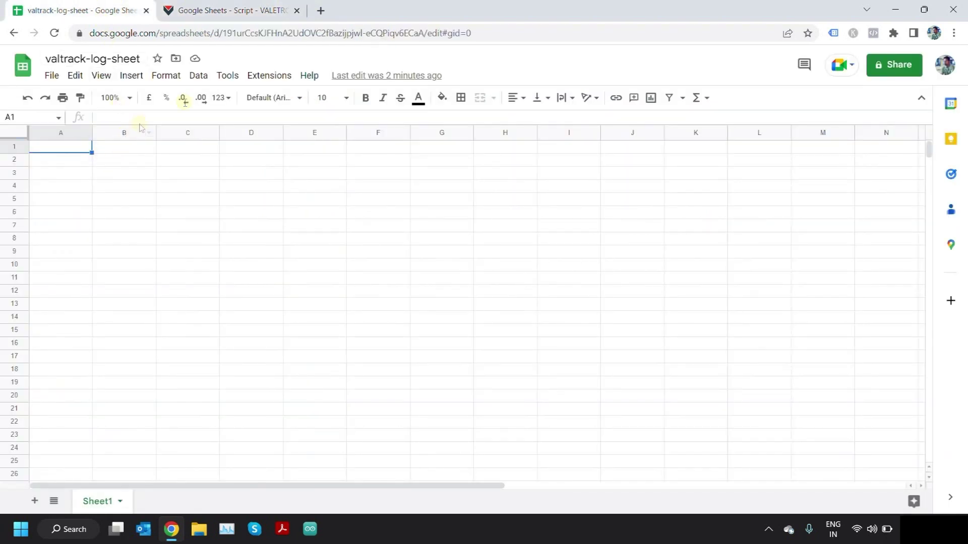
left_click(269, 75)
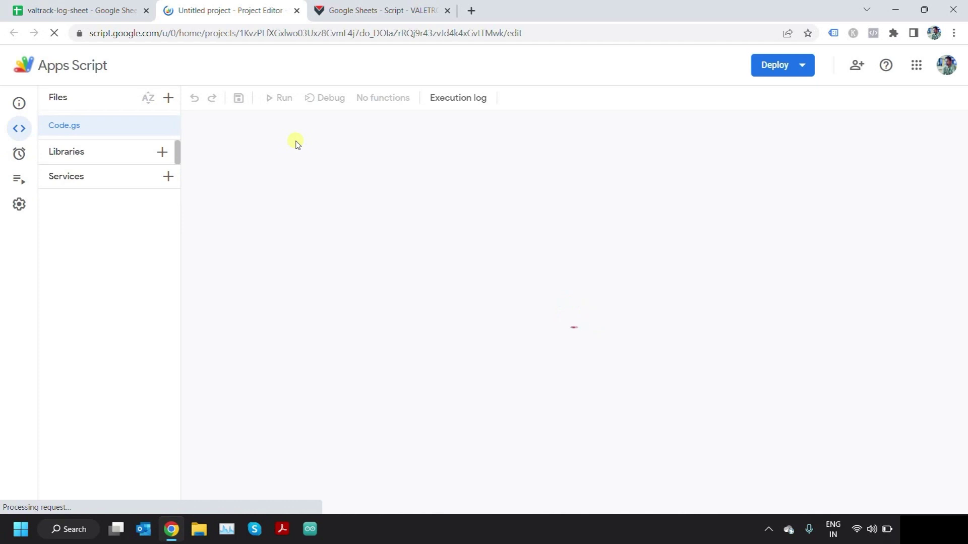
- Paste the doPost script over the myFunction stub in Code.gs and save the project
key("ctrl+a")
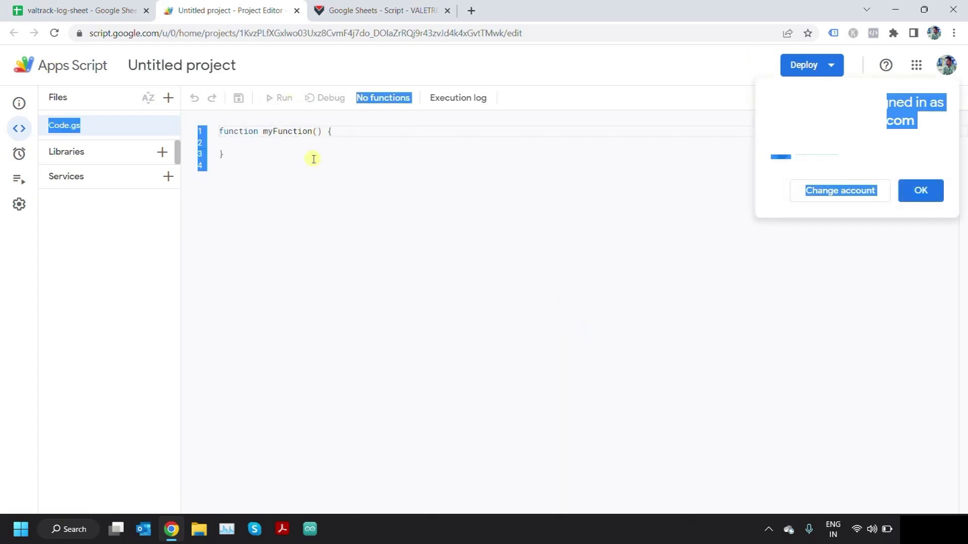
left_click(262, 161)
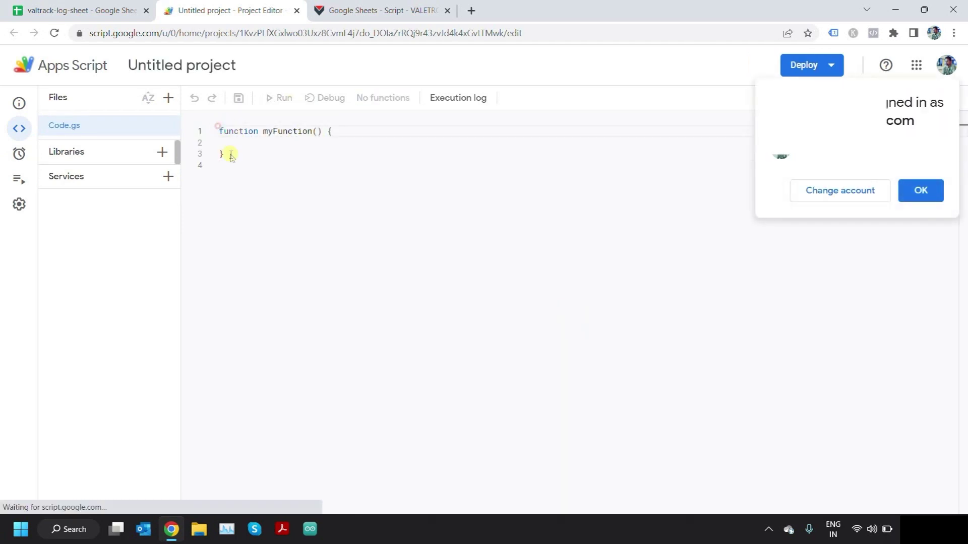
left_click_drag(226, 161, 221, 123)
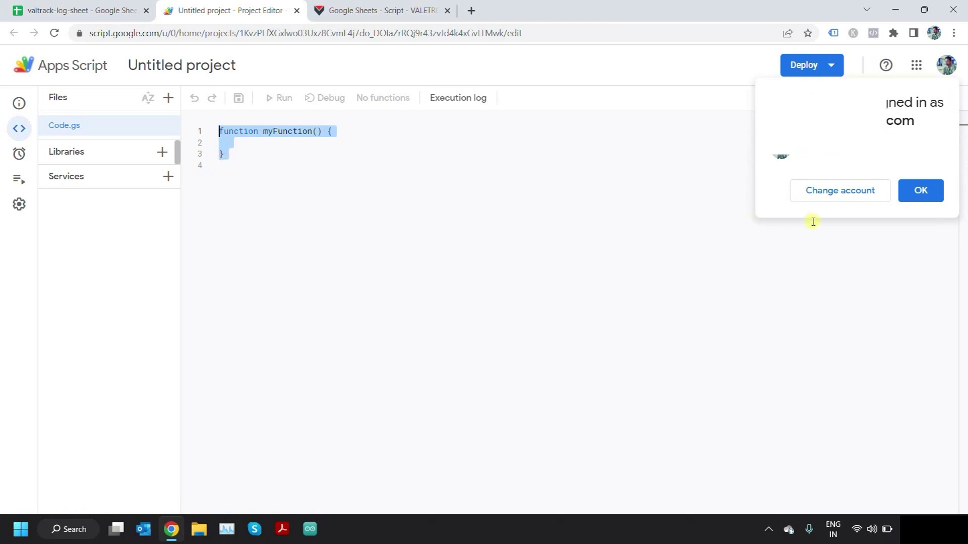
key("ctrl+v")
left_click(920, 190)
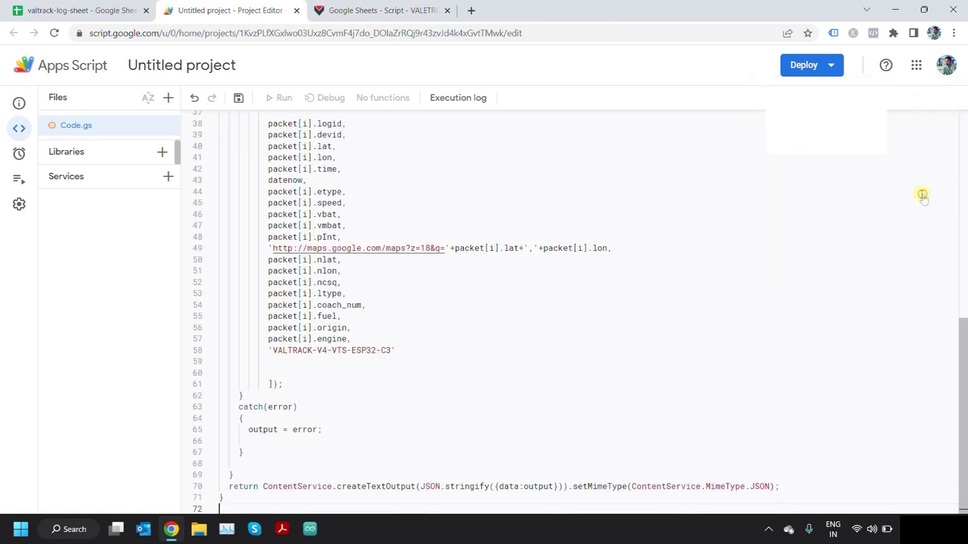
left_click(462, 397)
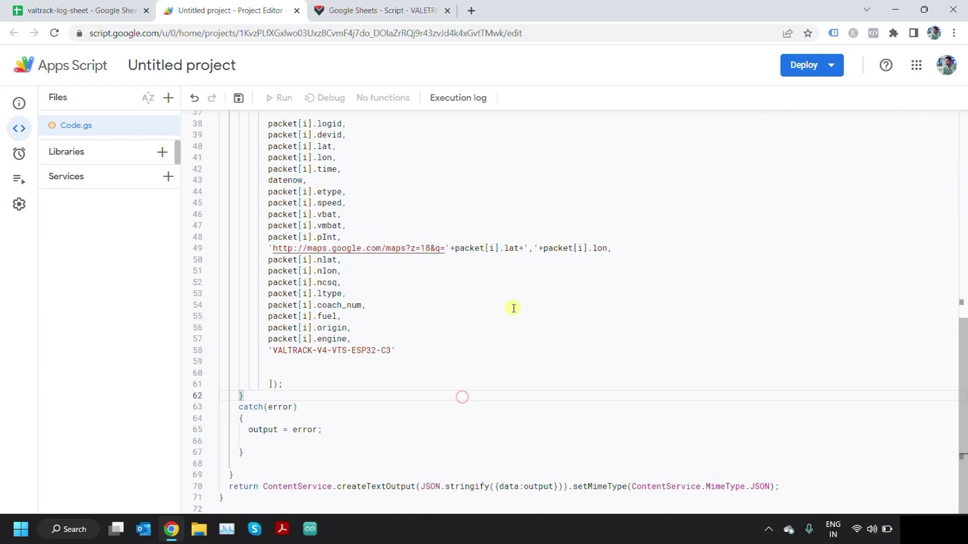
scroll(514, 308, "up", 8)
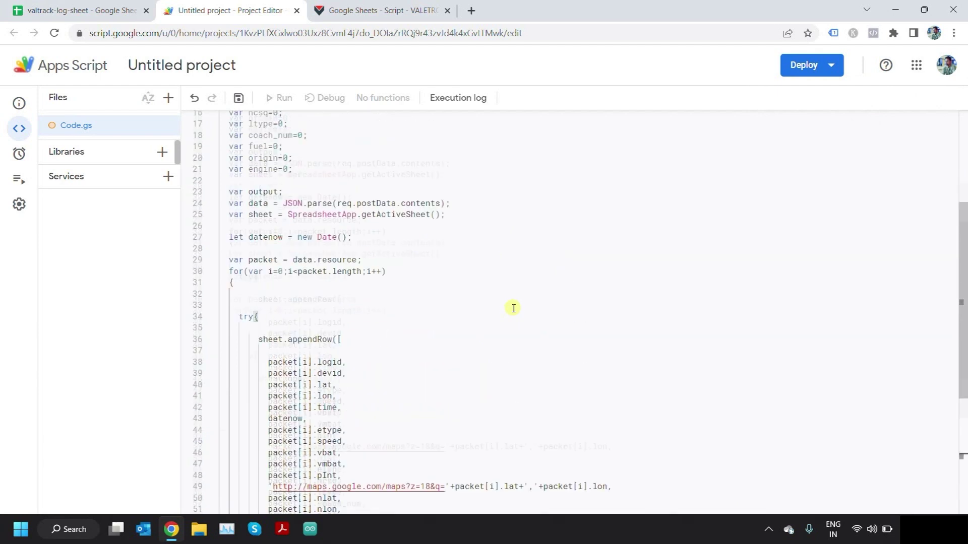
left_click(238, 98)
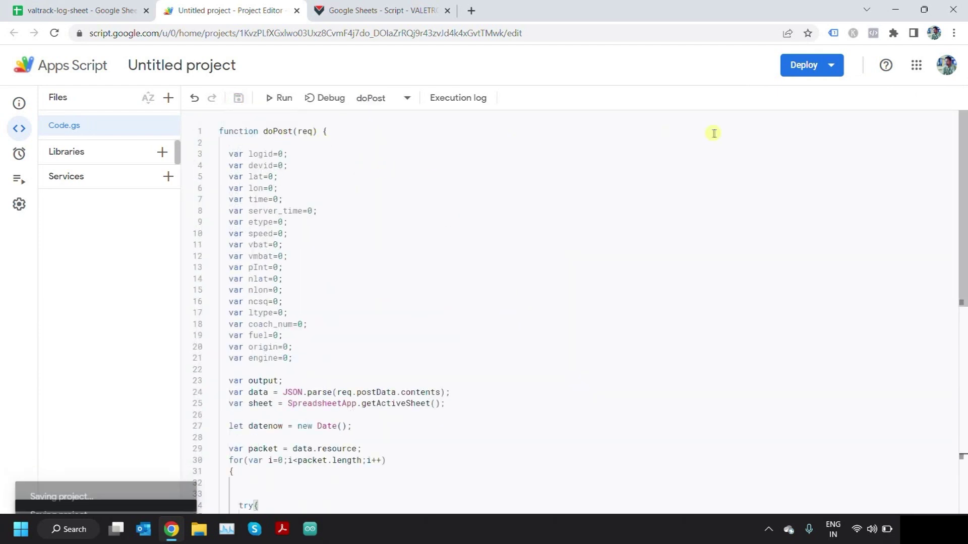
- Create a new Web app deployment with 'Who has access' set to Anyone and deploy it
left_click(829, 65)
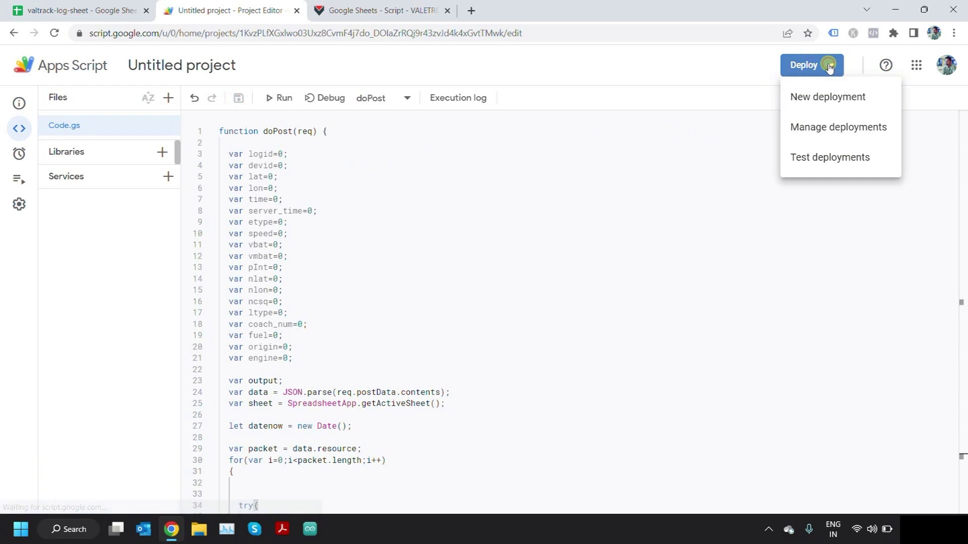
left_click(828, 98)
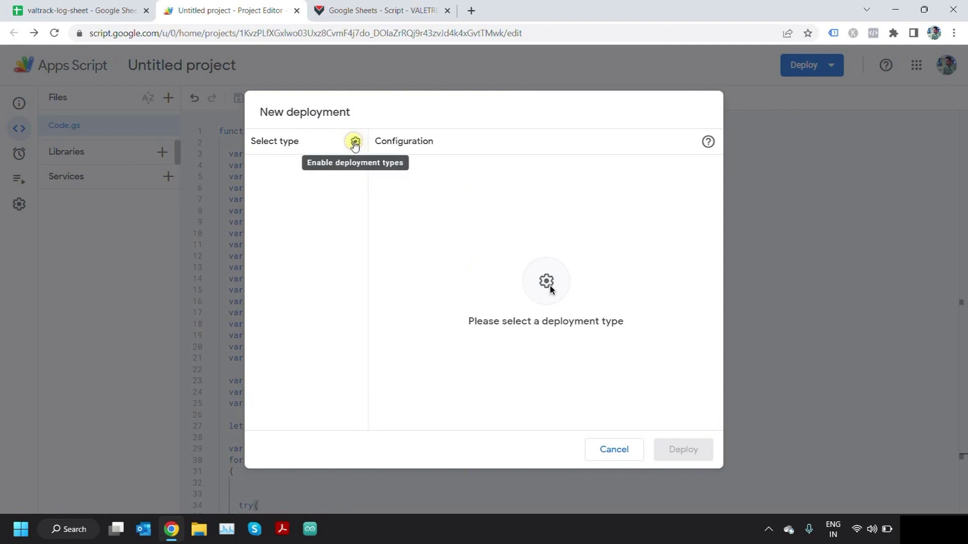
left_click(355, 142)
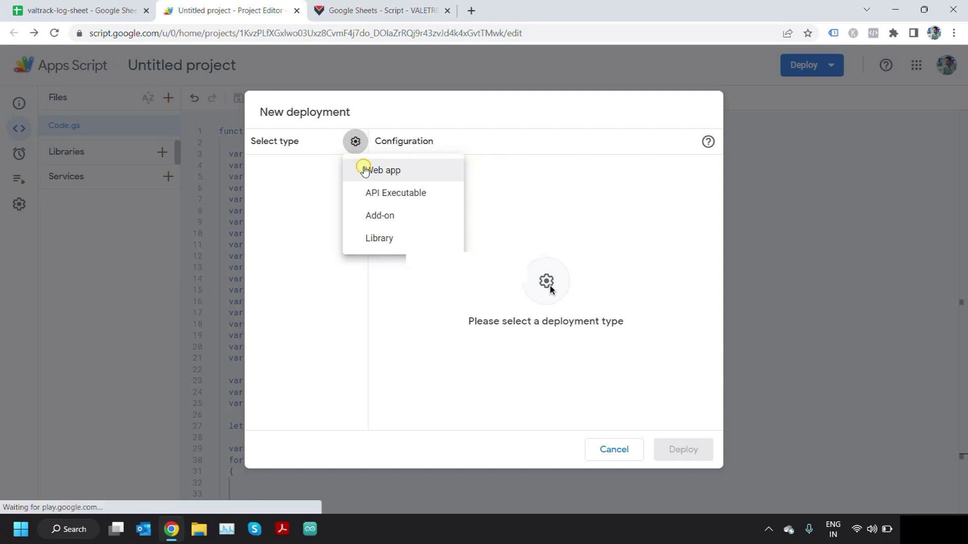
left_click(375, 170)
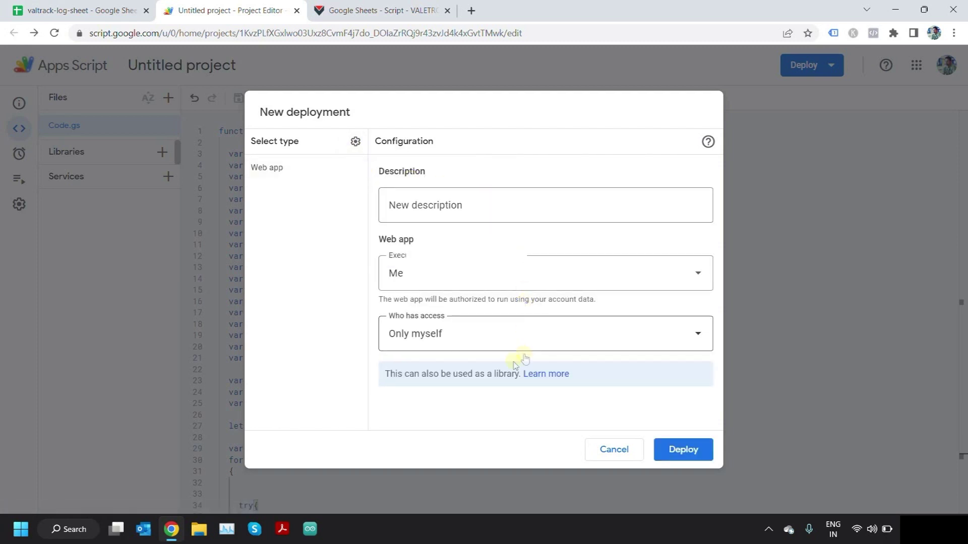
left_click(443, 332)
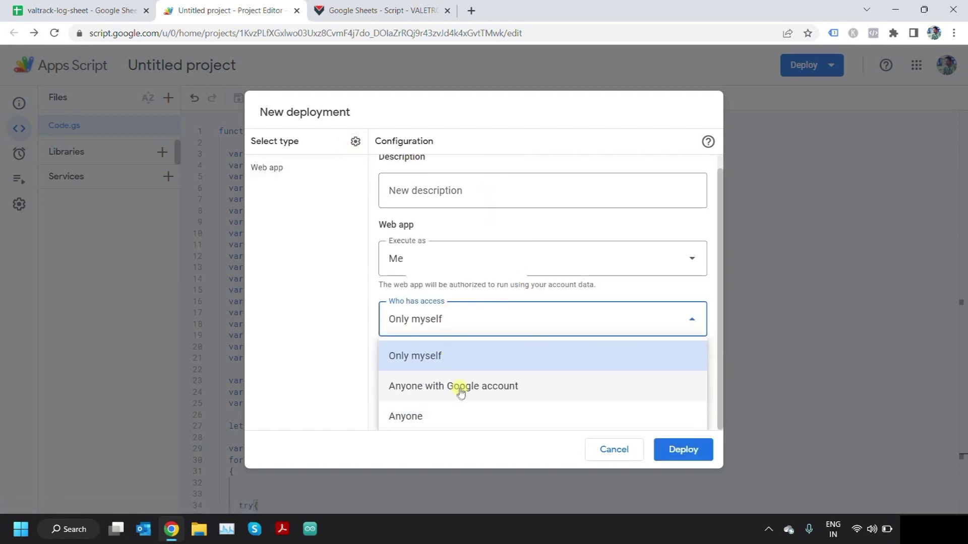
left_click(453, 411)
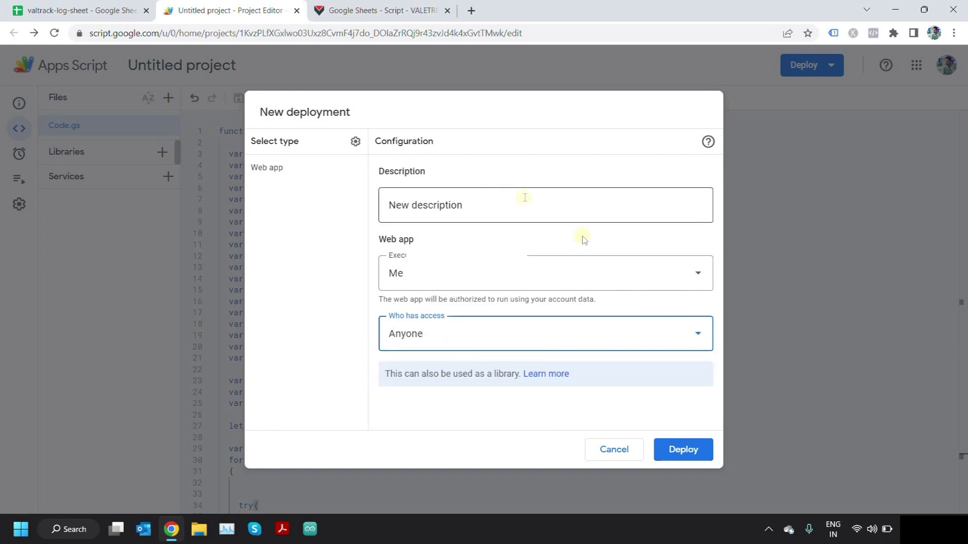
left_click(679, 451)
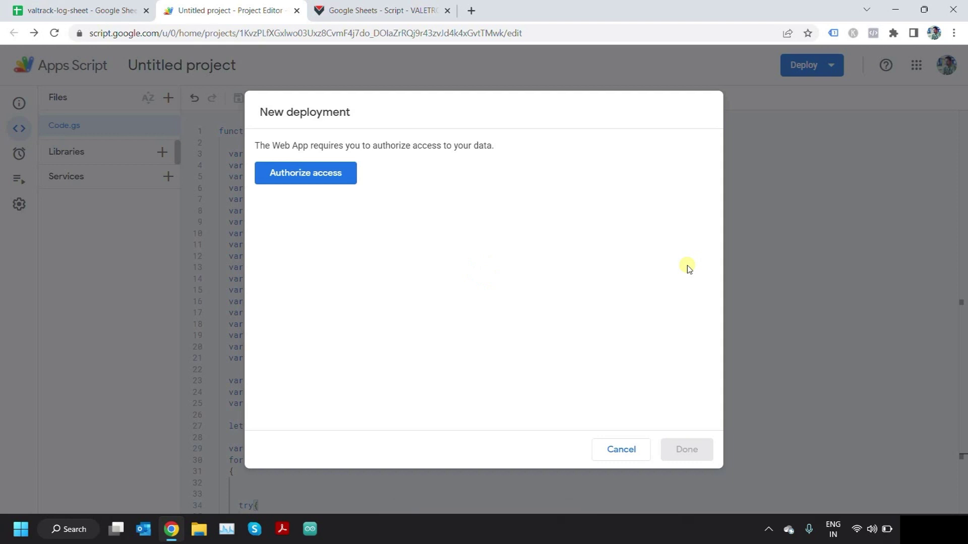
- Authorize the Untitled project with your account, proceed past the unverified-app warning, and allow Sheets access
left_click(323, 178)
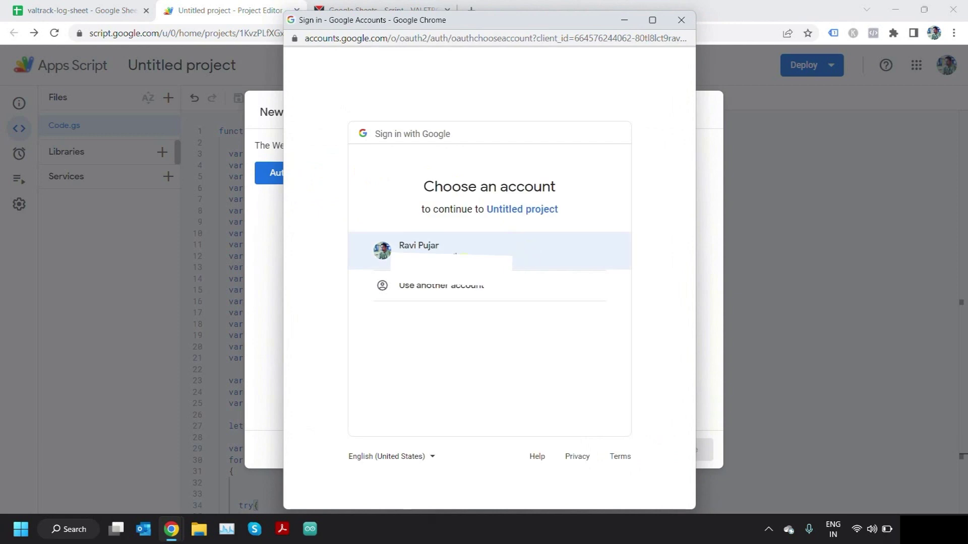
left_click(456, 254)
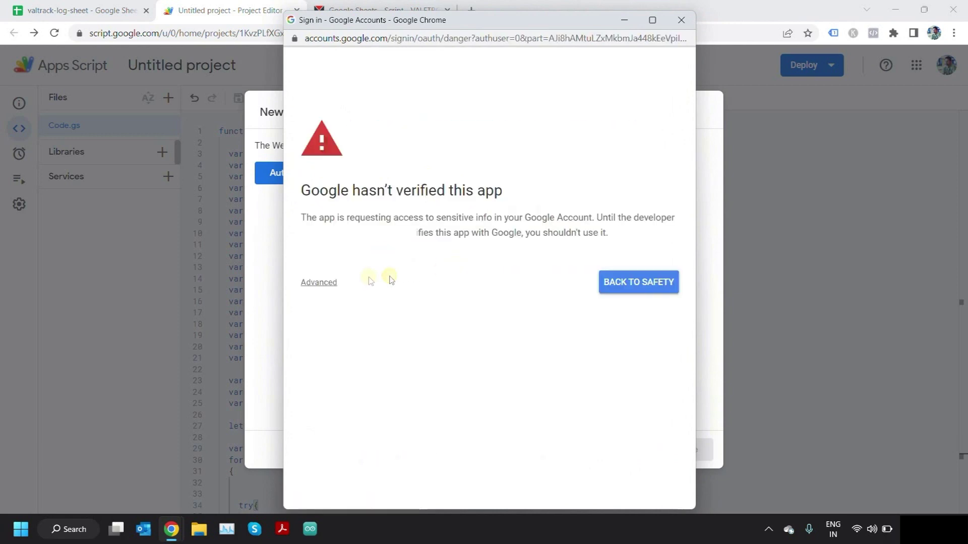
left_click(317, 284)
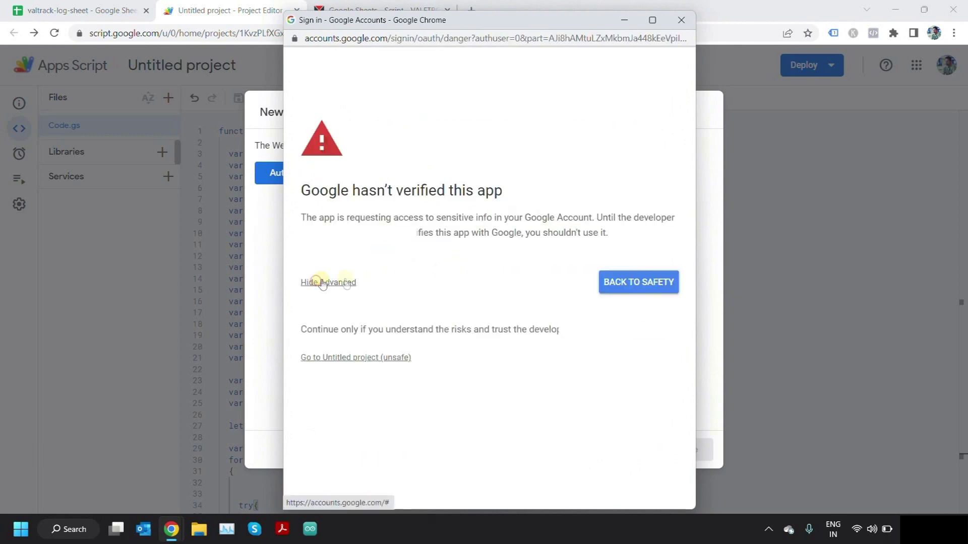
left_click(361, 358)
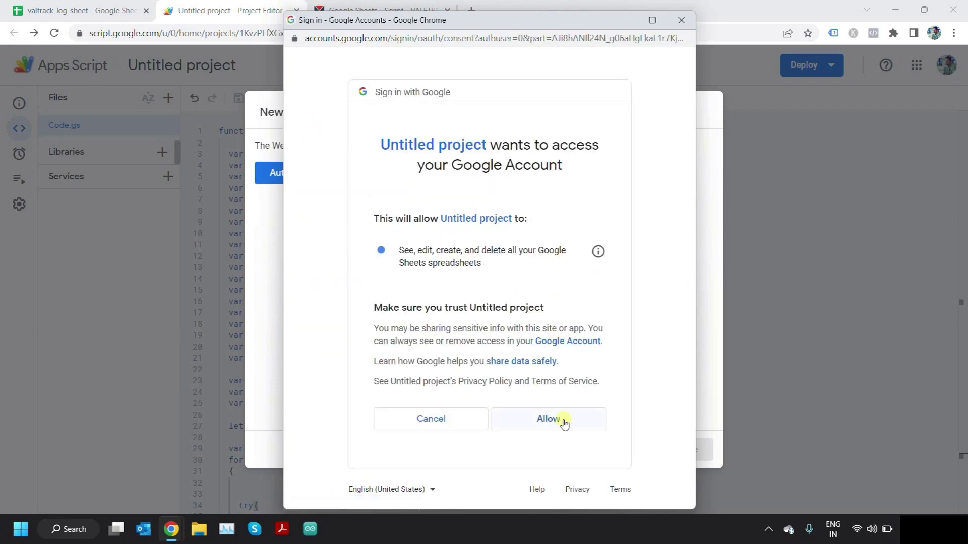
left_click(563, 423)
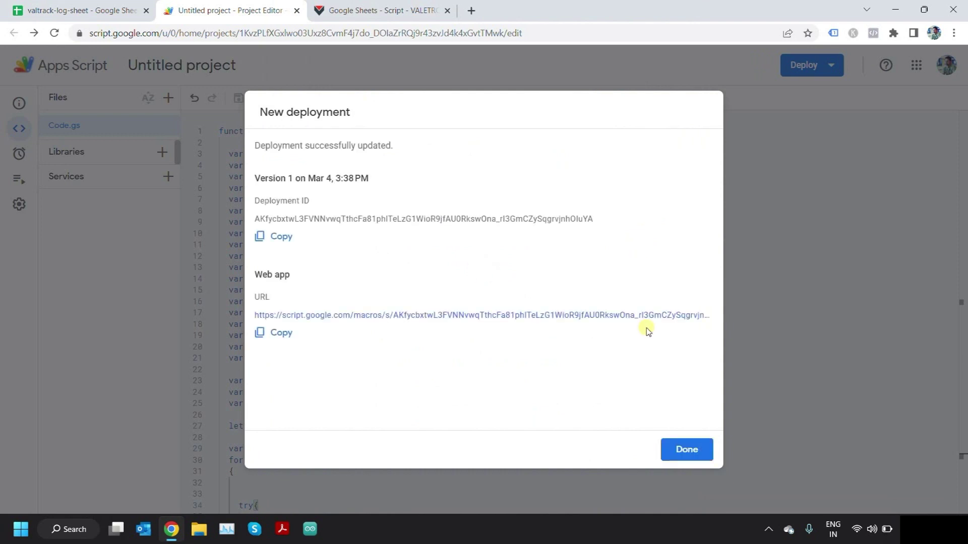
- Copy the Web app URL, close the deployment summary, and return to valtrack-log-sheet
left_click(276, 336)
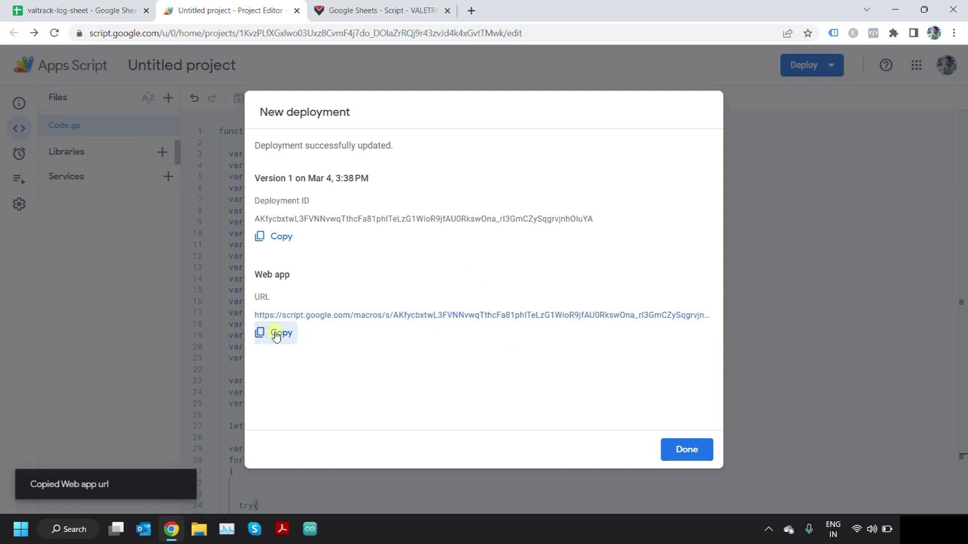
left_click(697, 448)
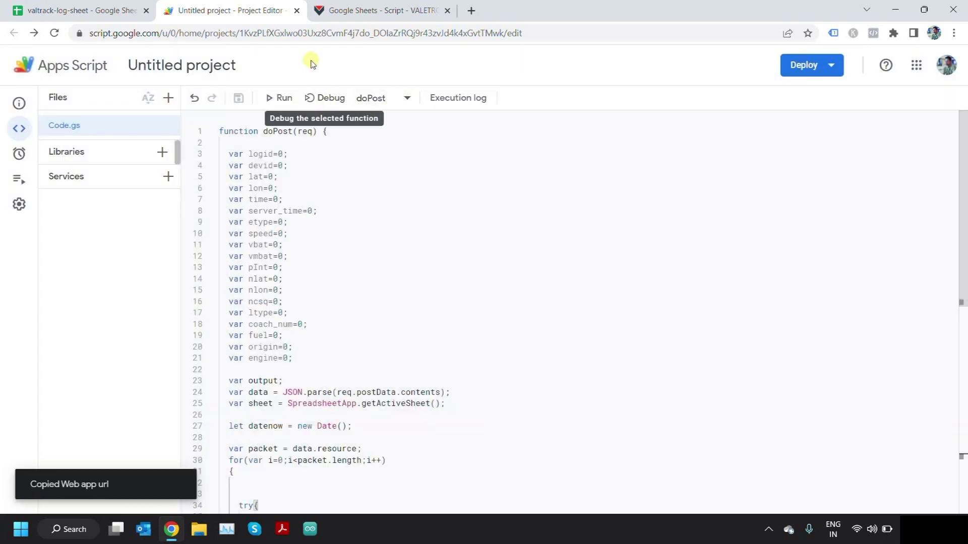
left_click(63, 4)
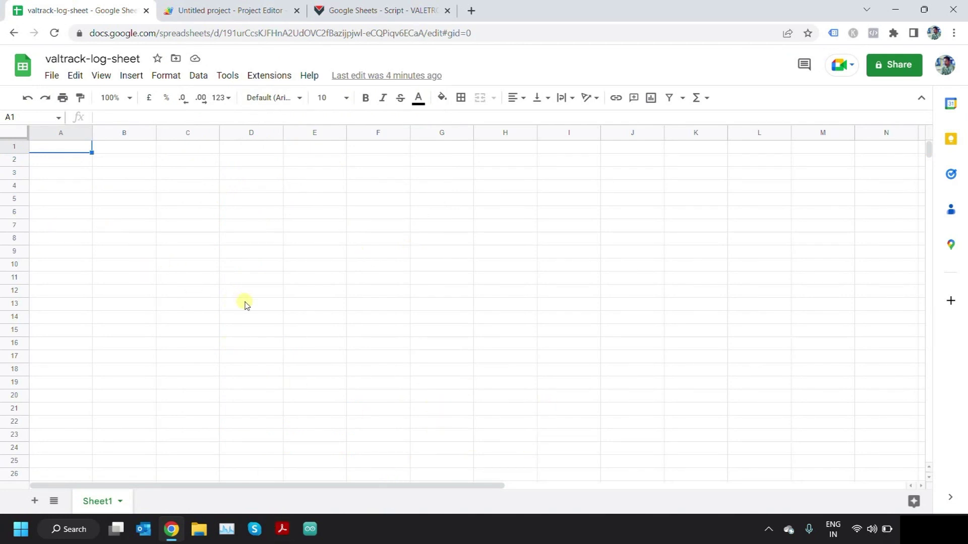
- Launch Fiddler Classic and set up a Composer POST request to the pasted web app URL
key("super")
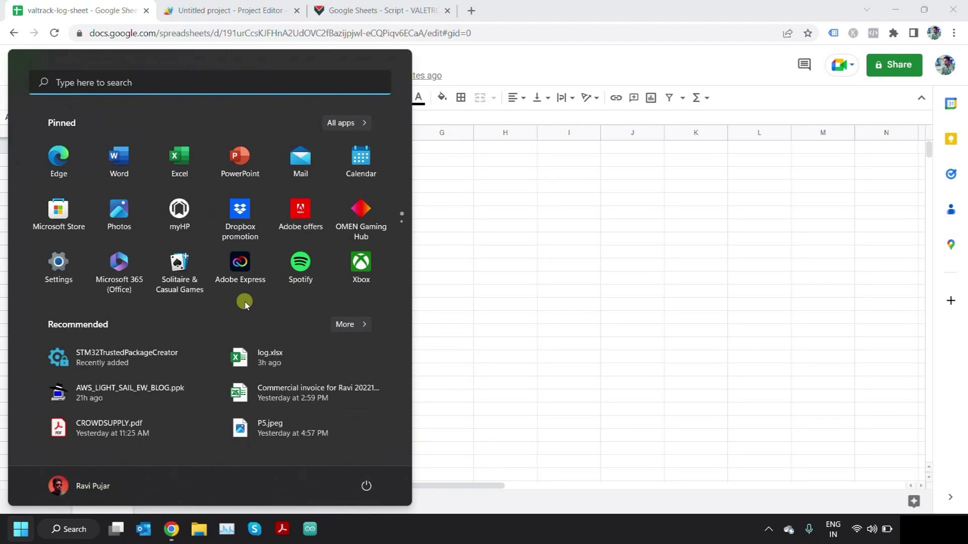
type("fidd")
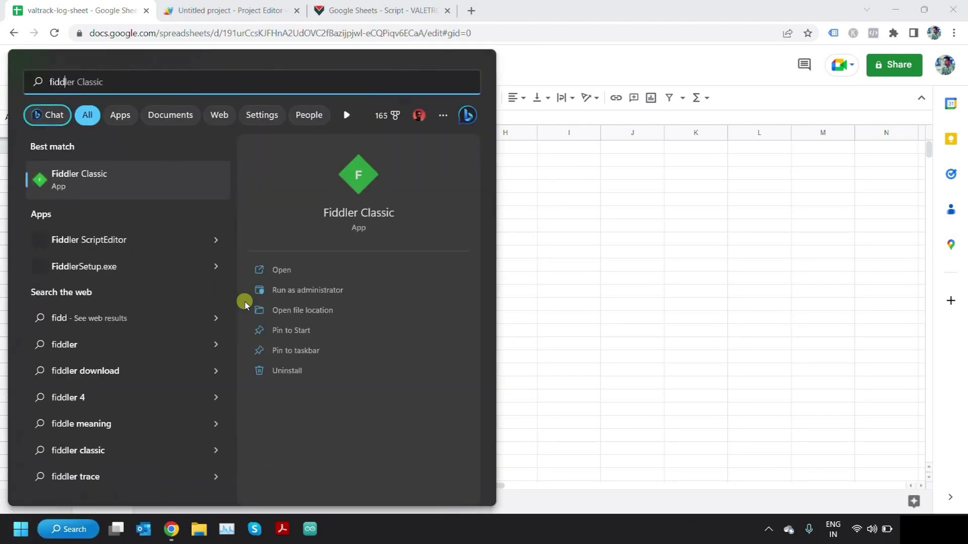
left_click(136, 188)
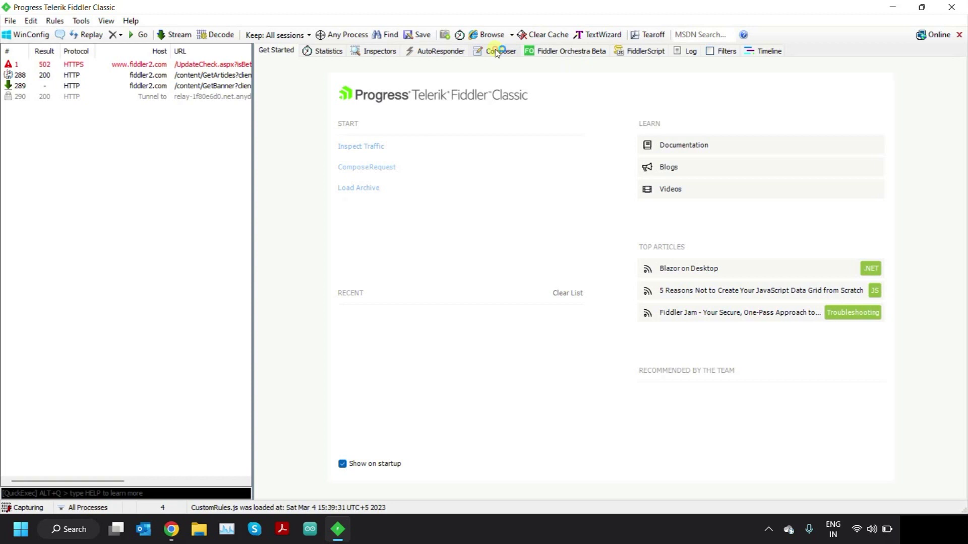
left_click(497, 53)
left_click(617, 145)
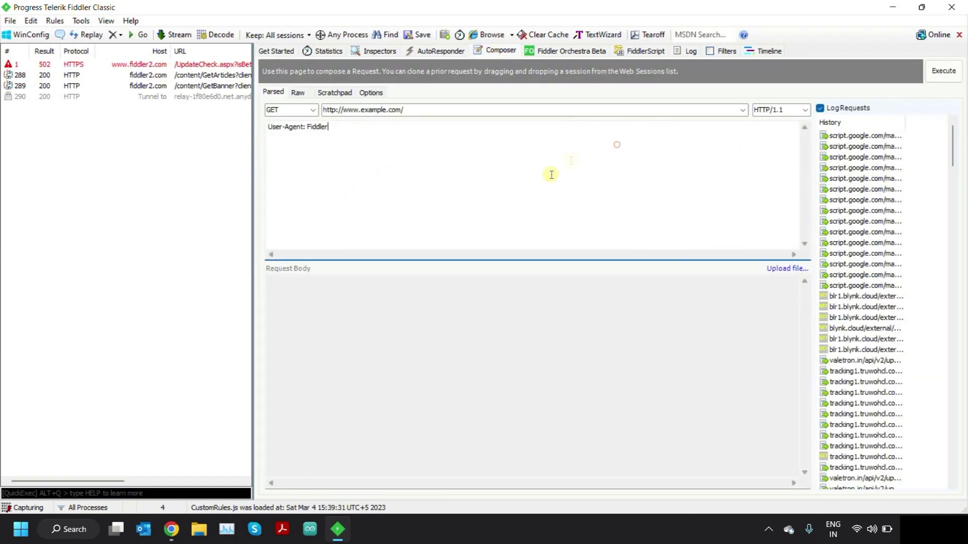
left_click(312, 109)
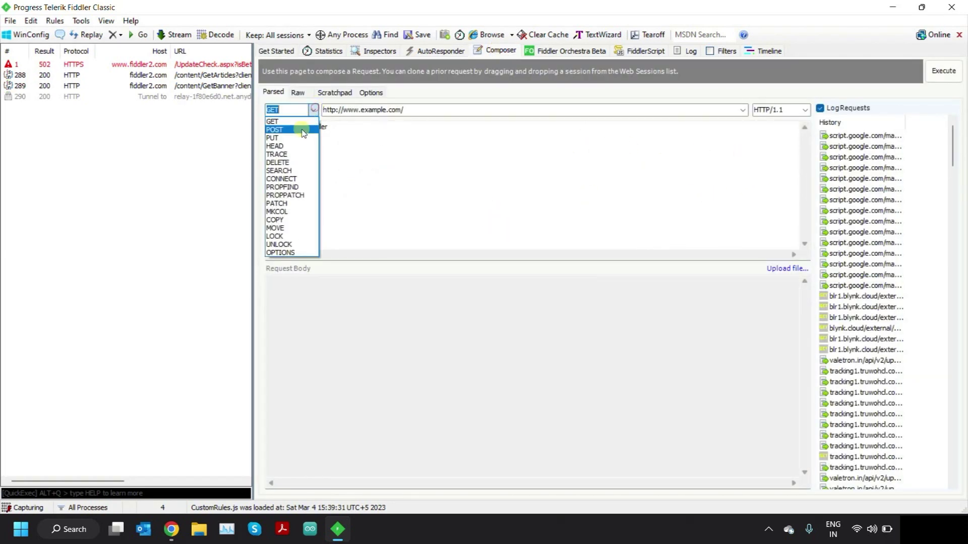
left_click(292, 126)
triple_click(417, 108)
key("ctrl+v")
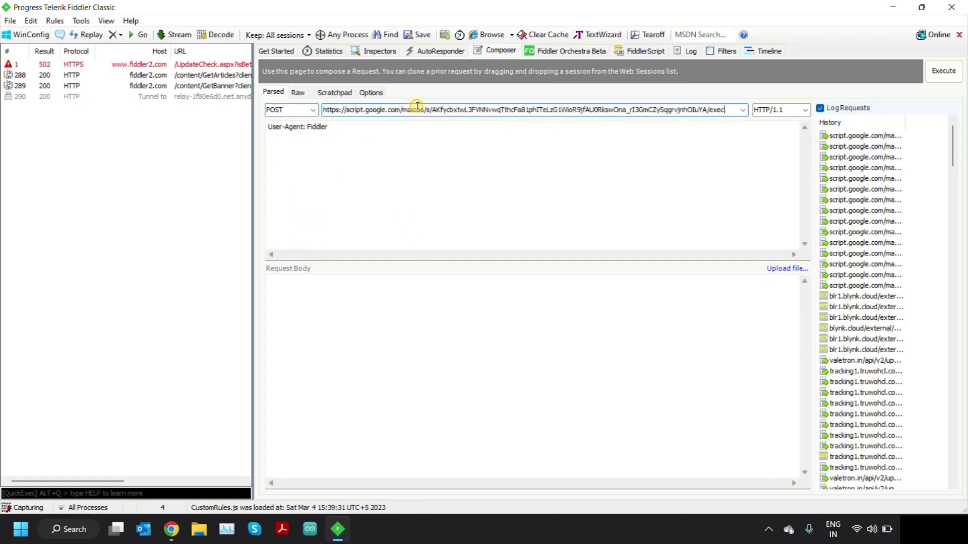
left_click(403, 291)
- Copy the sample tracker packet from the Valetron docs and paste it into the request body
key("alt+Tab")
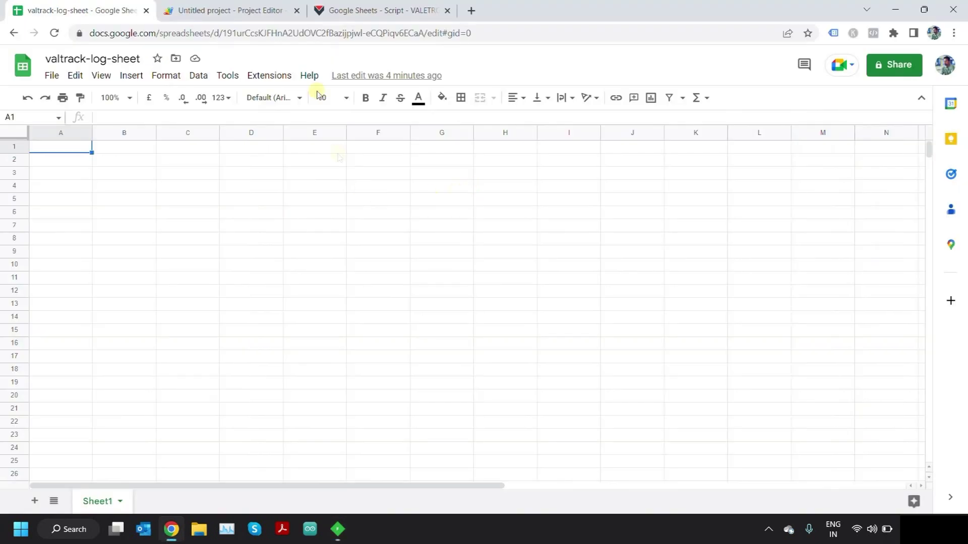
left_click(353, 6)
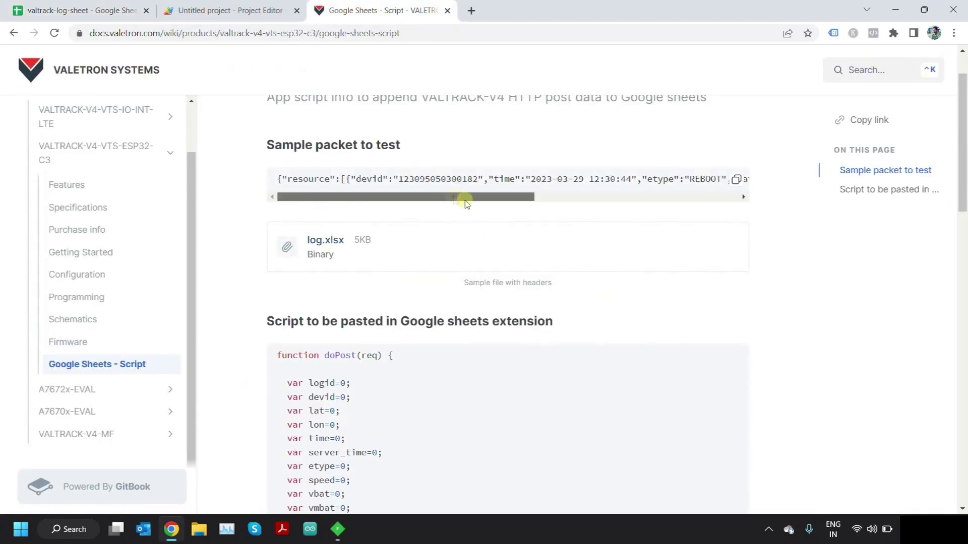
left_click_drag(454, 197, 441, 218)
left_click(735, 179)
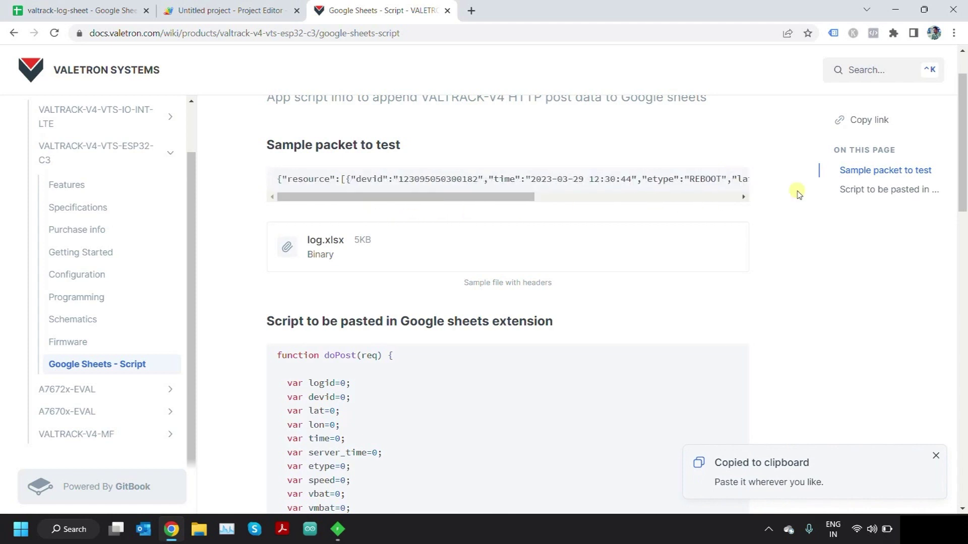
left_click(738, 180)
key("alt+Tab")
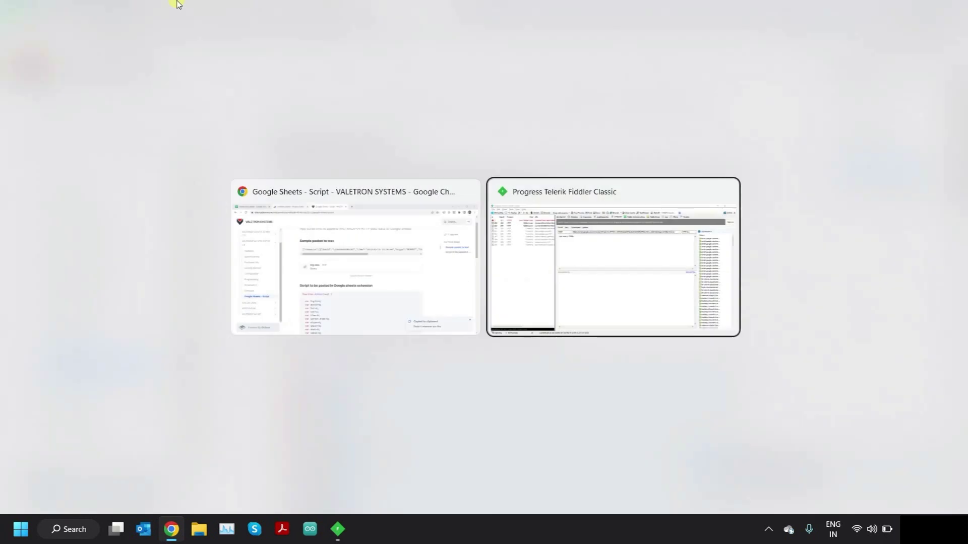
left_click(410, 328)
key("ctrl+v")
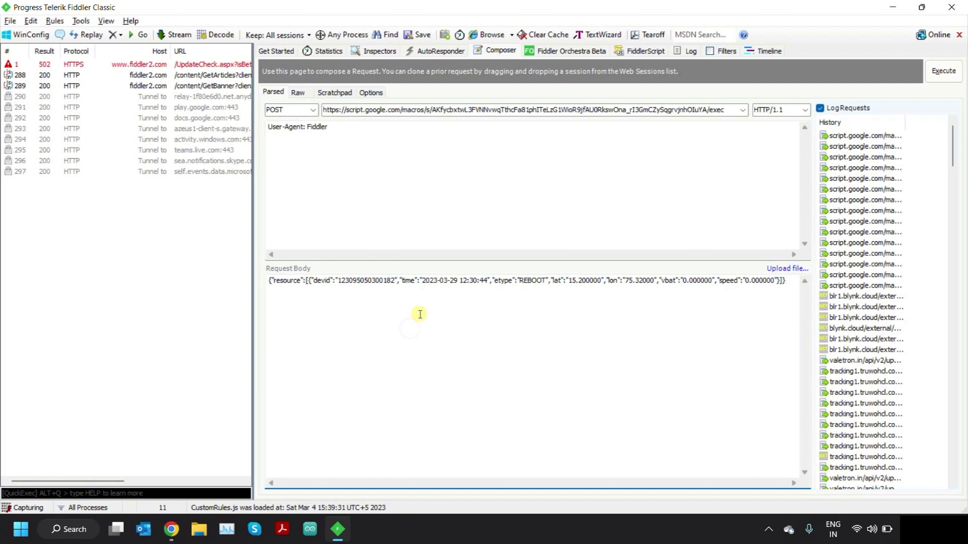
- Execute the POST, inspect the 302 and 200 sessions, then return to the browser
left_click(943, 70)
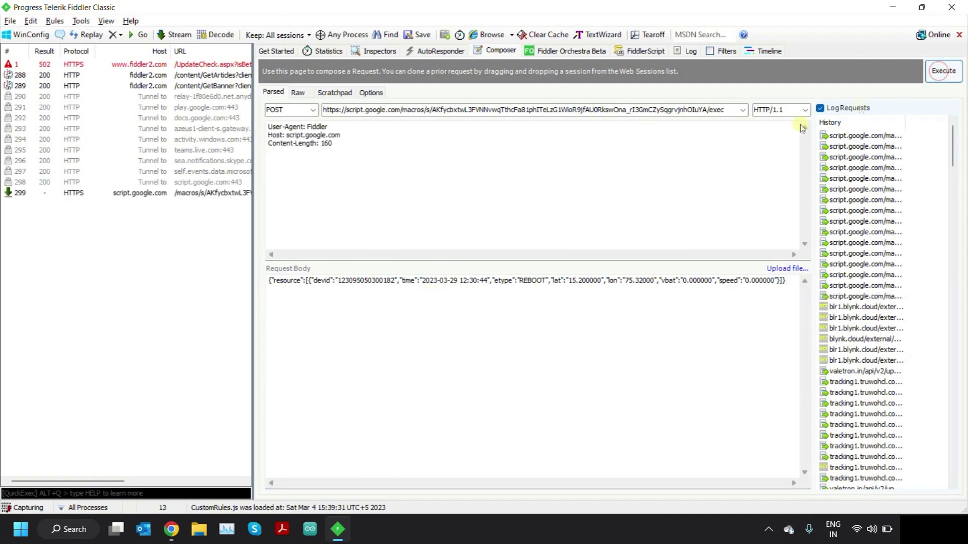
left_click(70, 195)
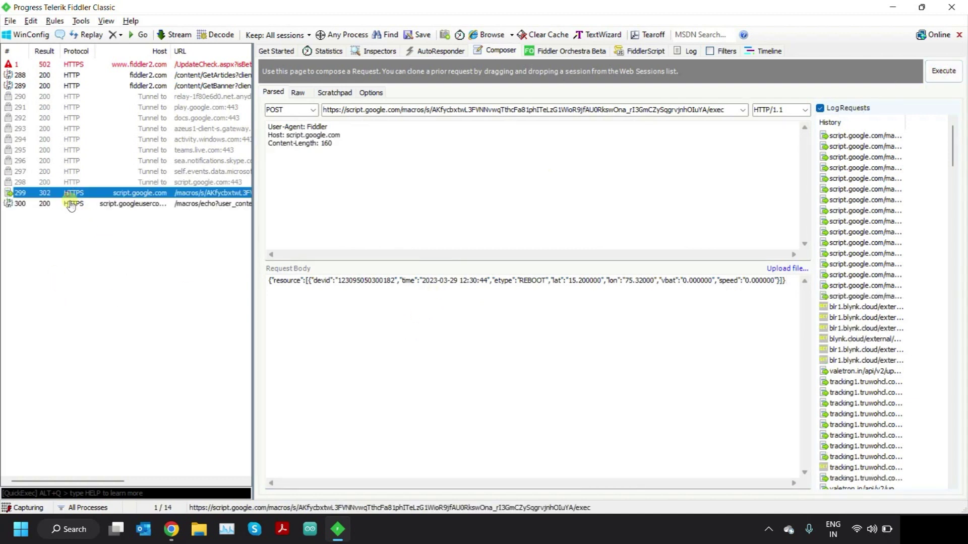
left_click(70, 206)
key("alt+Tab")
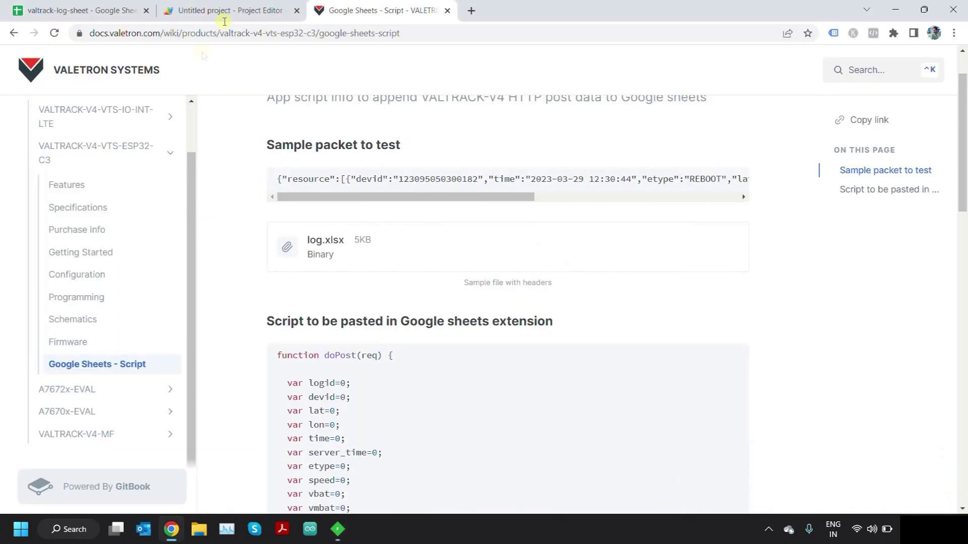
- Confirm the REBOOT packet landed in row 1 of valtrack-log-sheet, then go back to the Valetron docs tab
left_click(65, 10)
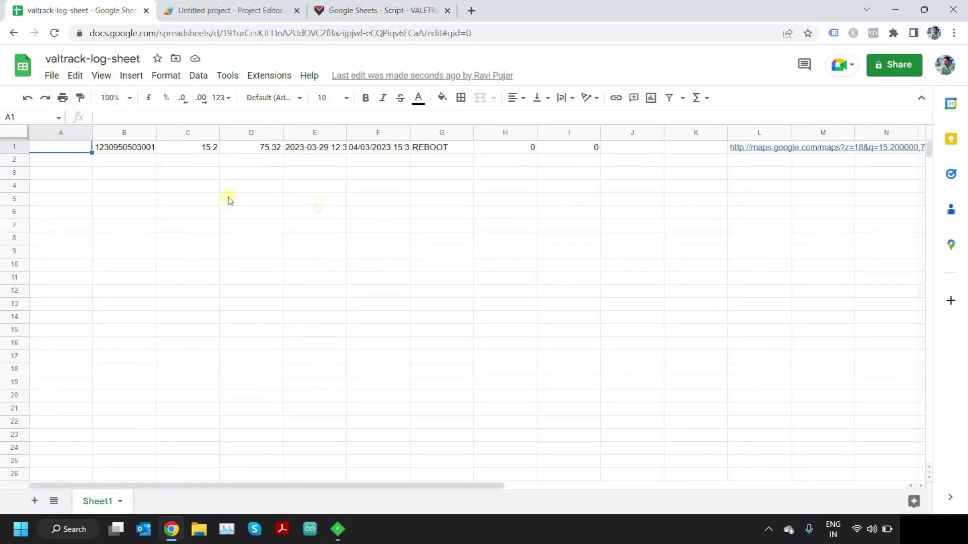
left_click(115, 164)
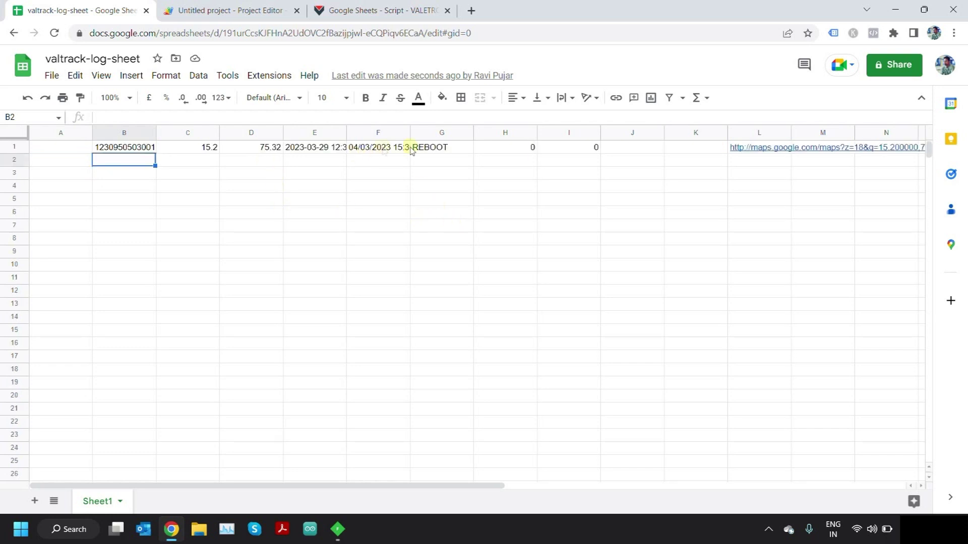
left_click(61, 160)
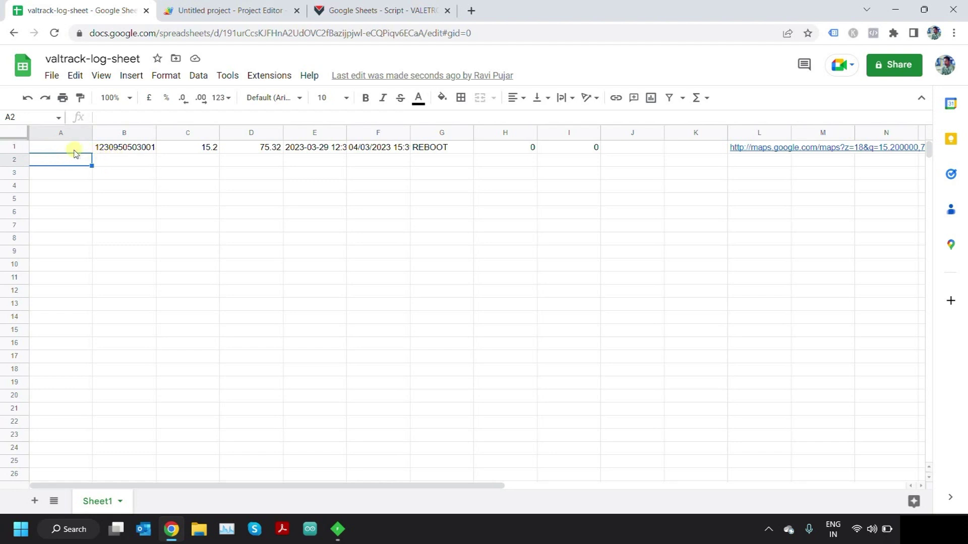
left_click(372, 4)
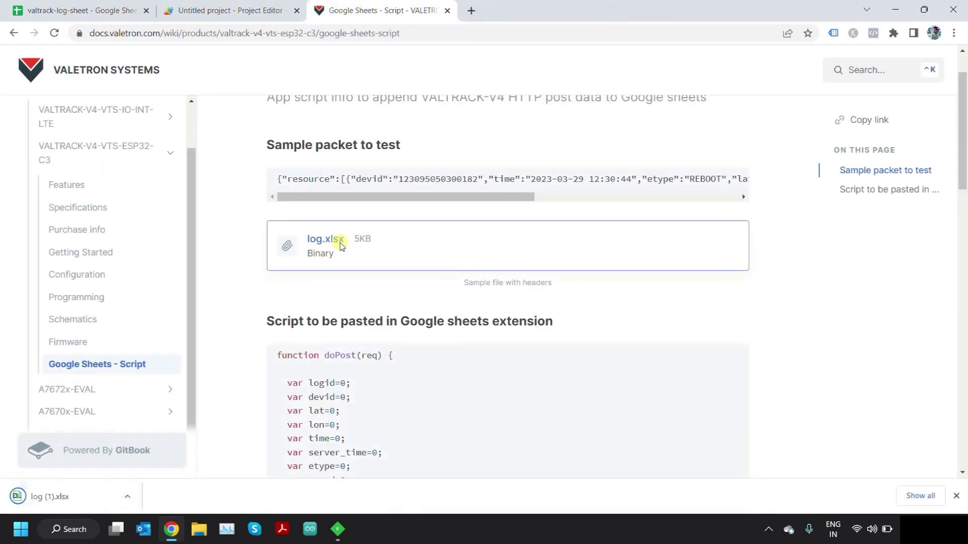
- Copy the logid-through-ncsq header row from log (1).xlsx in Excel, then return to Chrome
left_click(50, 499)
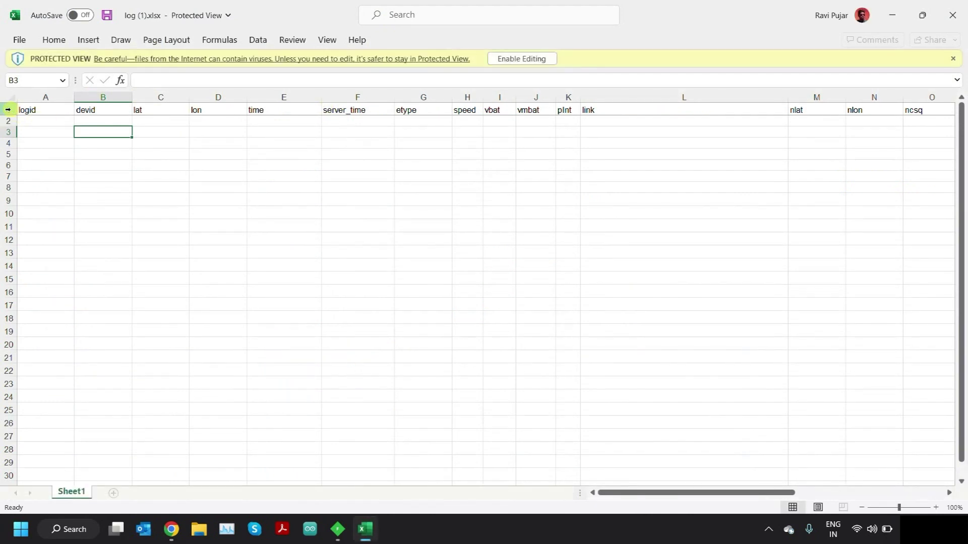
left_click(8, 109)
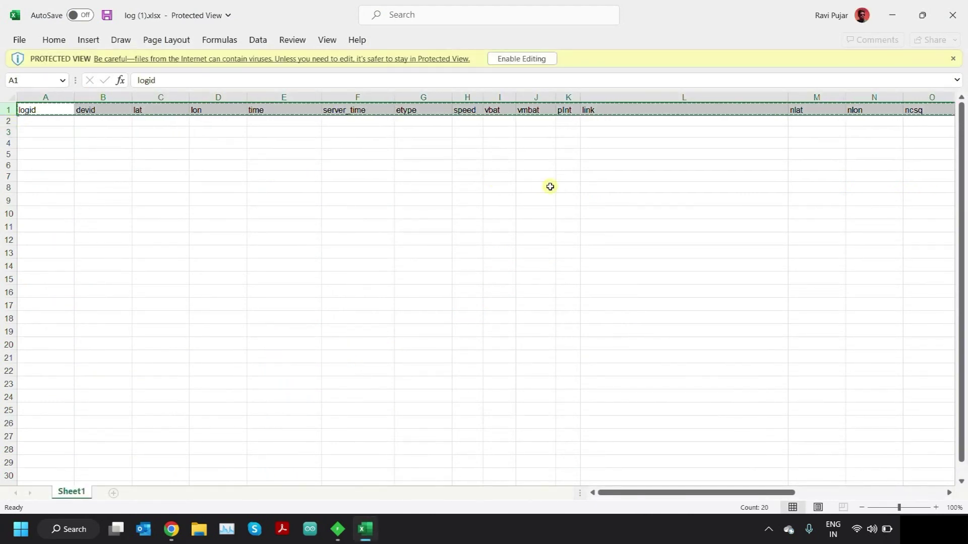
key("alt+Tab")
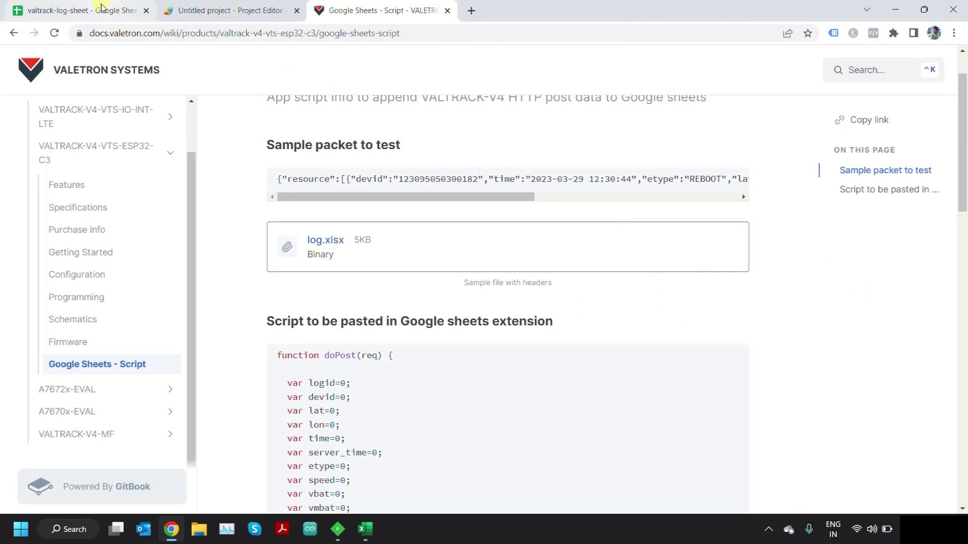
- Wipe valtrack-log-sheet and paste the copied logid–ncsq headers into row 1
left_click(101, 9)
left_click(15, 146)
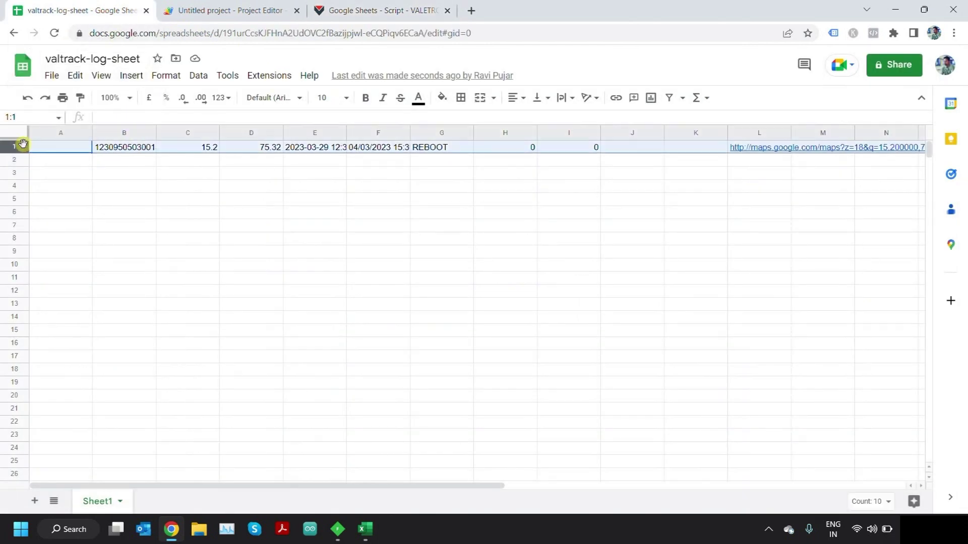
left_click(19, 146)
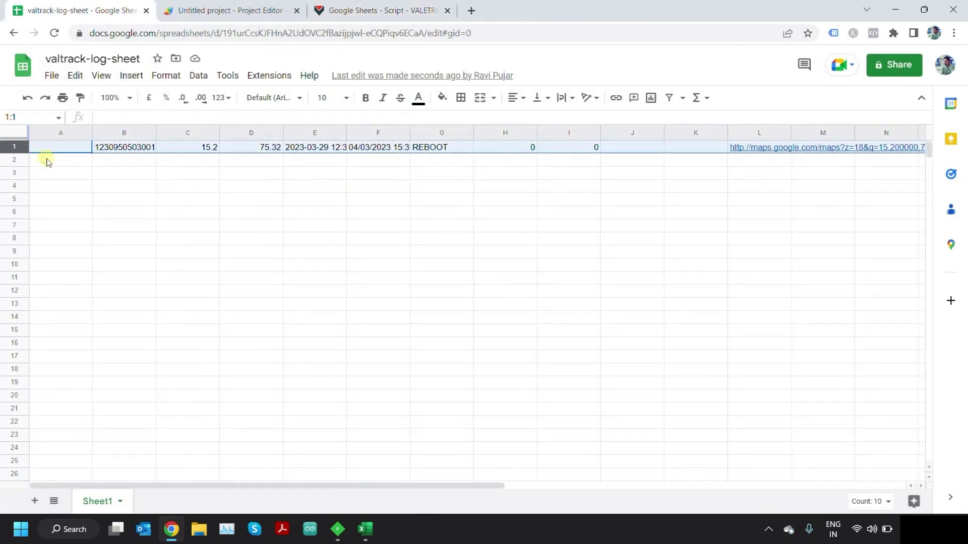
key("ctrl+v")
key("ctrl+a")
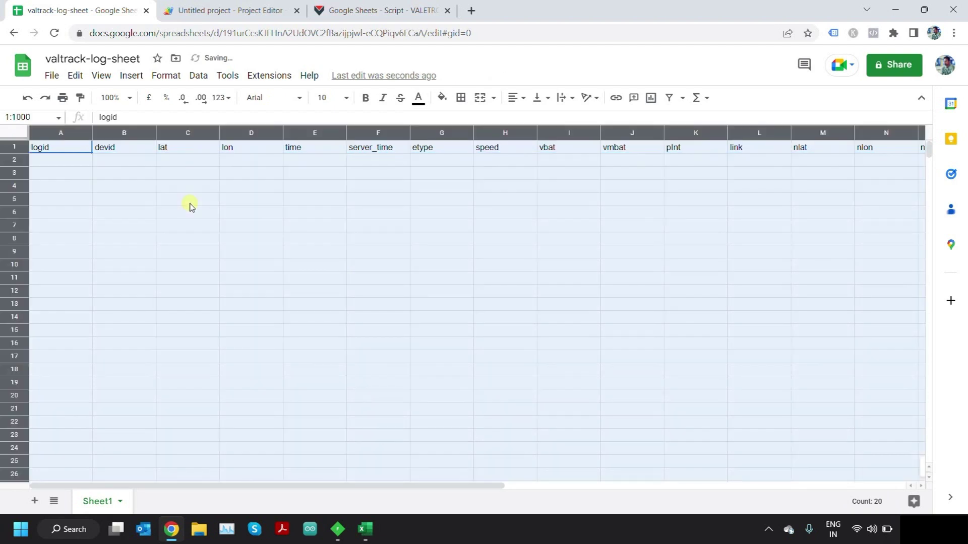
key("Delete")
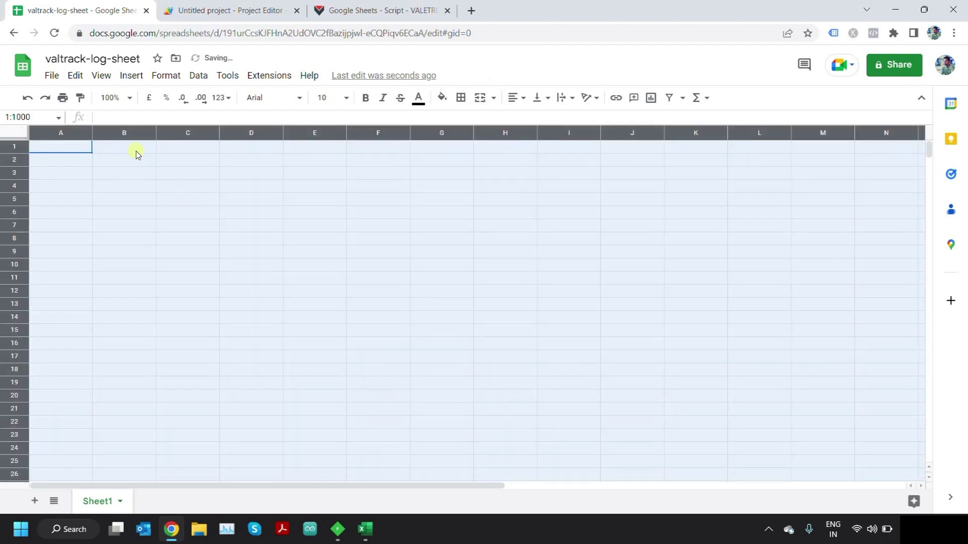
left_click(136, 153)
left_click(22, 146)
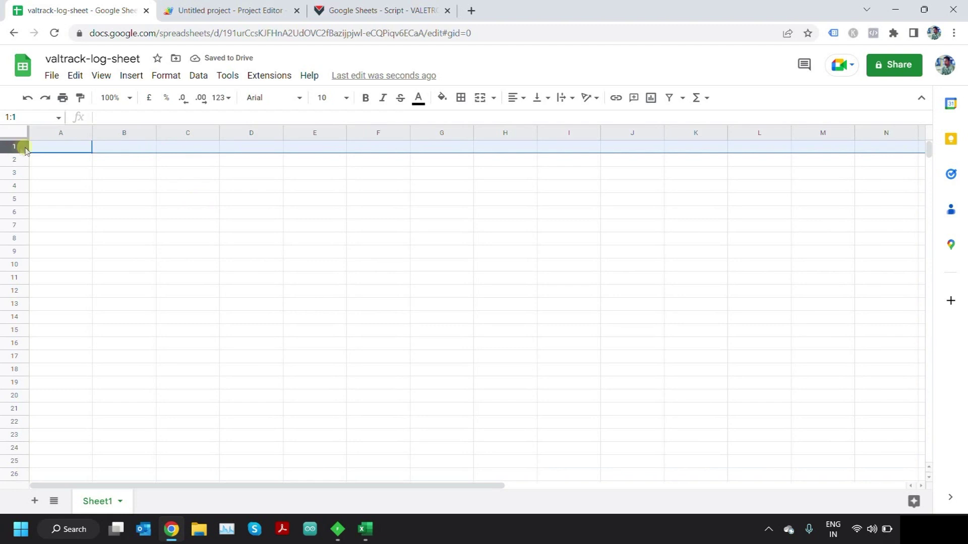
key("ctrl+v")
left_click(383, 198)
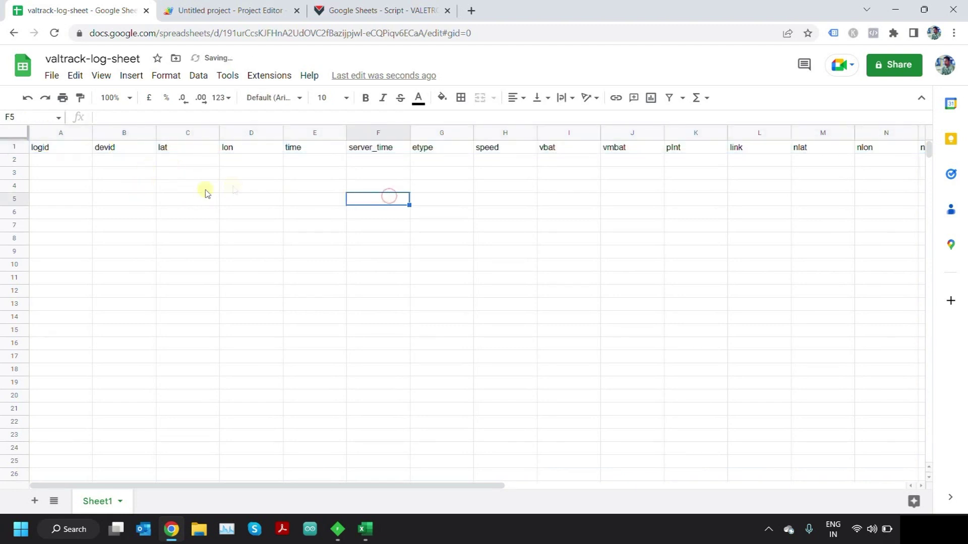
- Clear all rows below the header row, leaving cell A2 selected
left_click(49, 160)
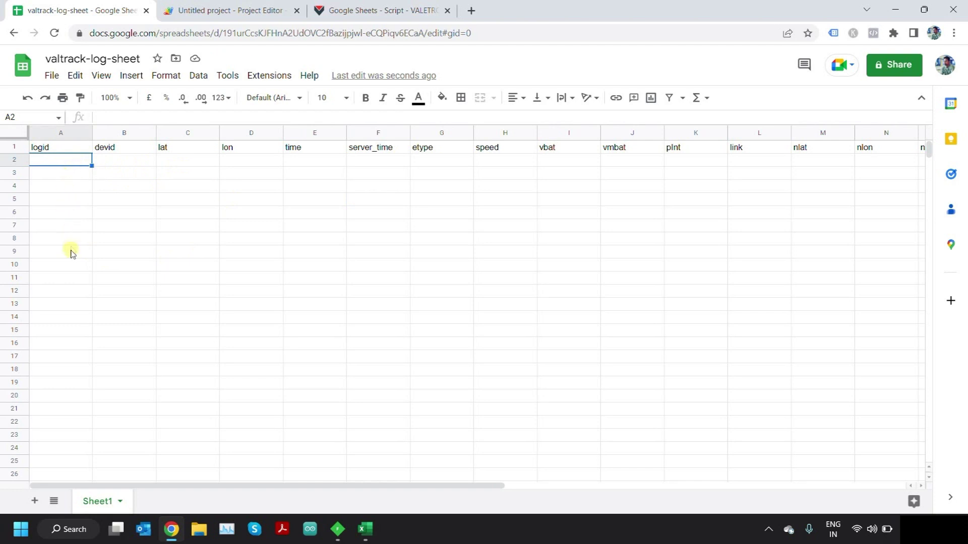
left_click(74, 187)
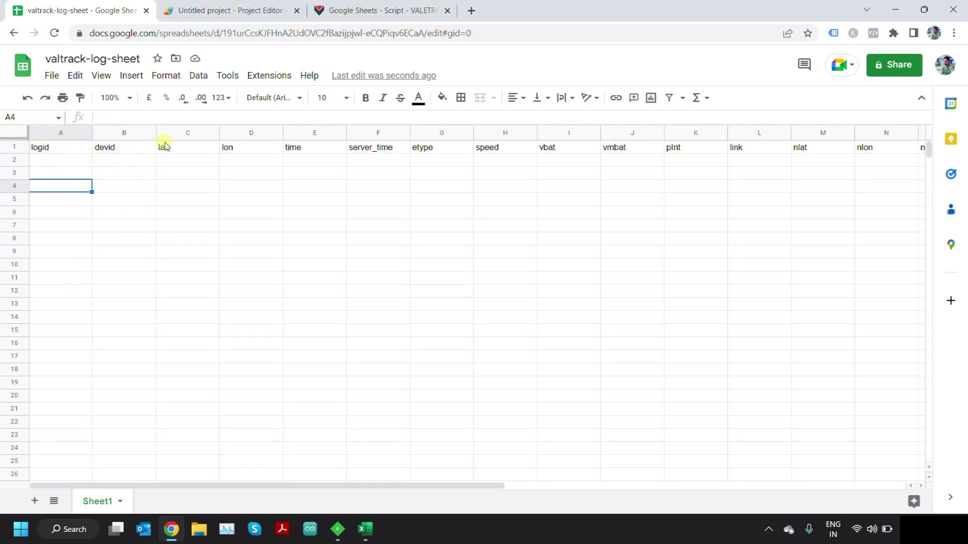
left_click(110, 172)
left_click(71, 159)
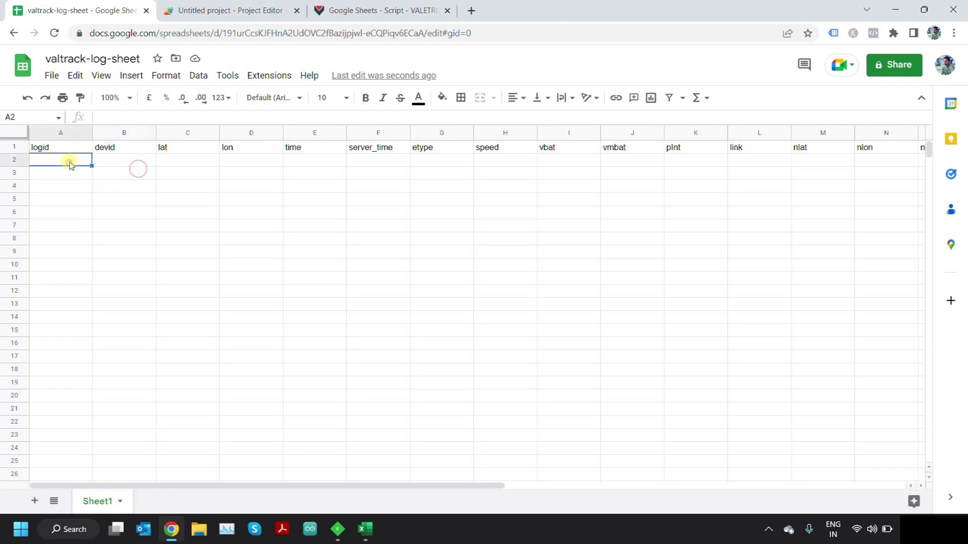
left_click(127, 160)
left_click(63, 159)
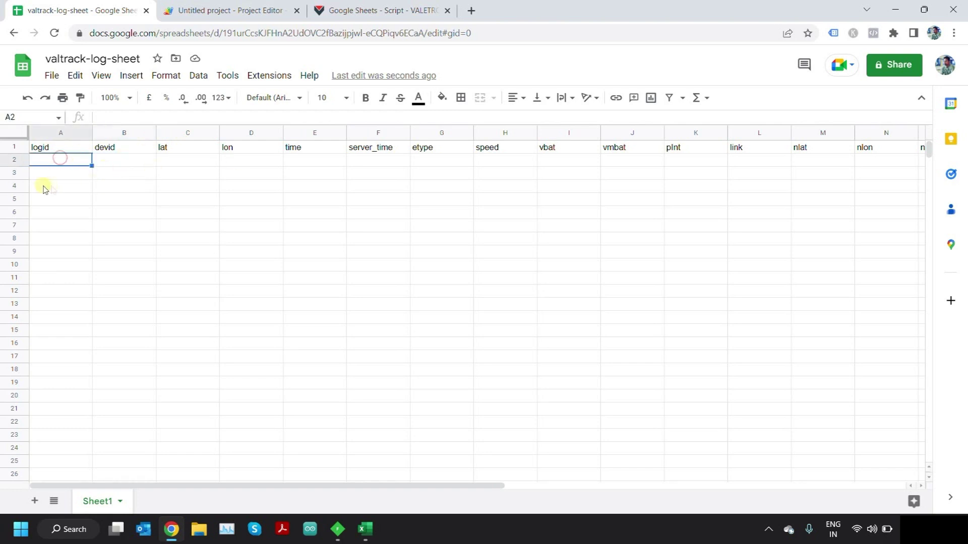
left_click(41, 183)
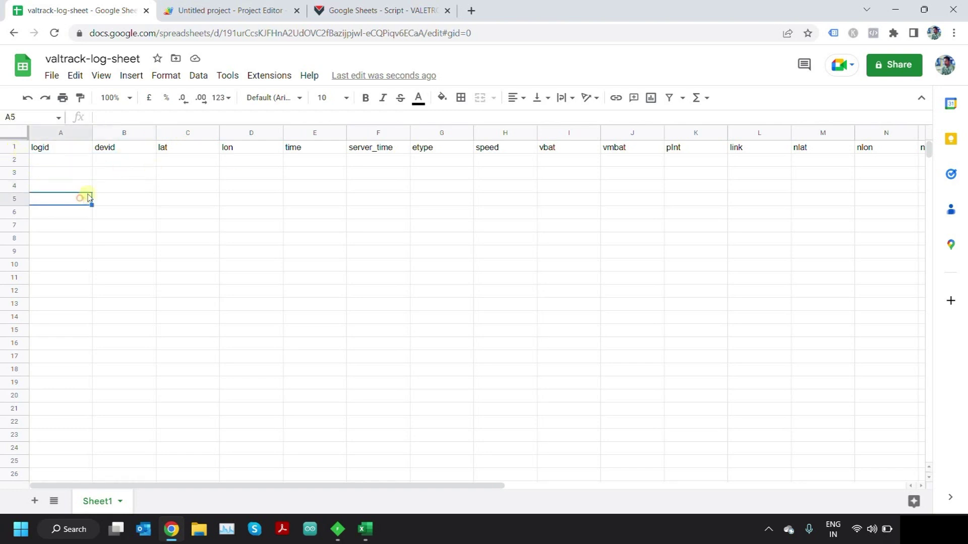
key("ctrl+a")
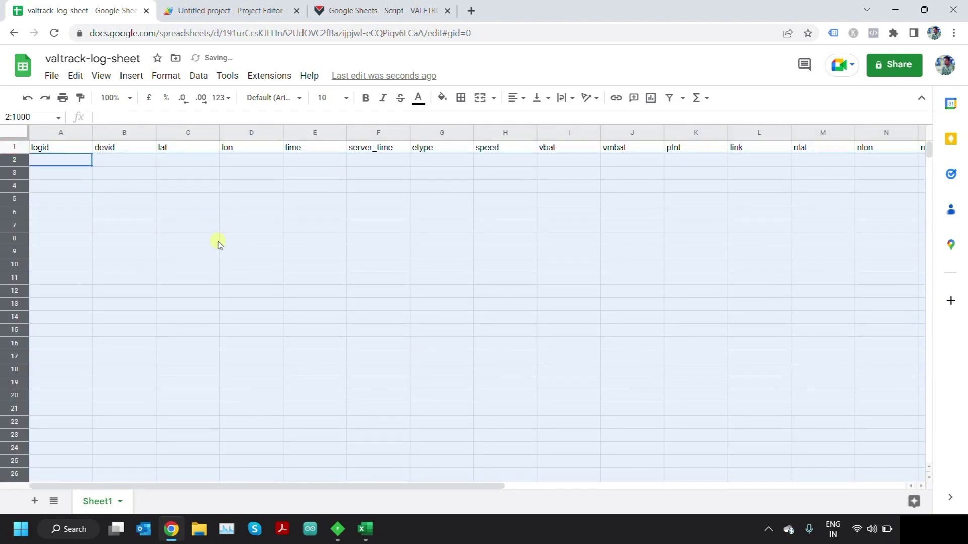
left_click(212, 197)
left_click(59, 159)
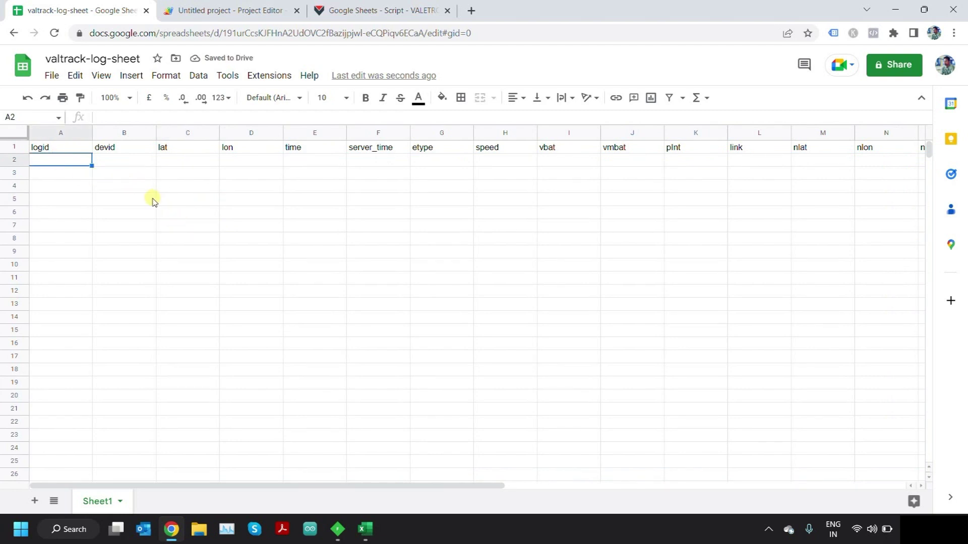
- Resend the sample REBOOT packet from Fiddler's composer so it fills row 2
left_click(337, 530)
left_click(944, 71)
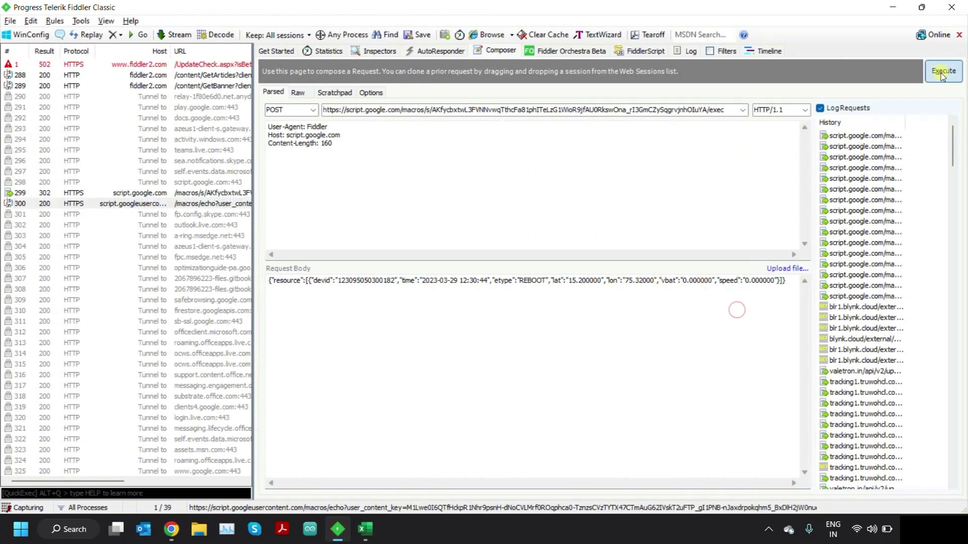
key("alt+Tab")
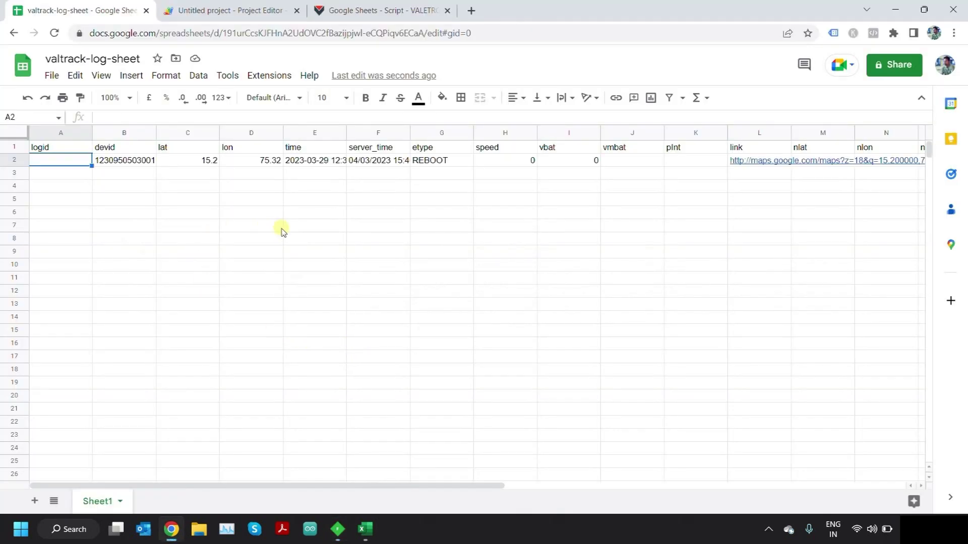
left_click(133, 160)
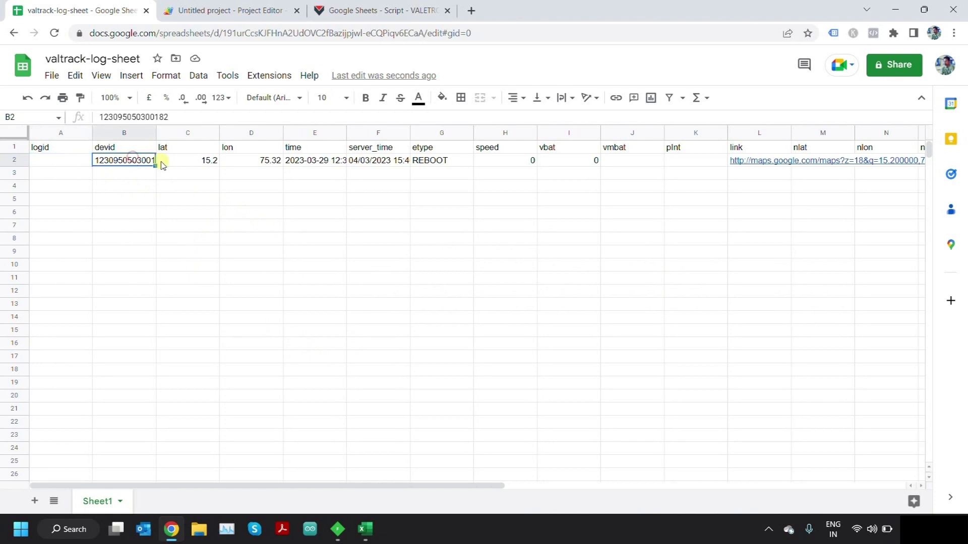
left_click(203, 160)
left_click(254, 160)
left_click(320, 160)
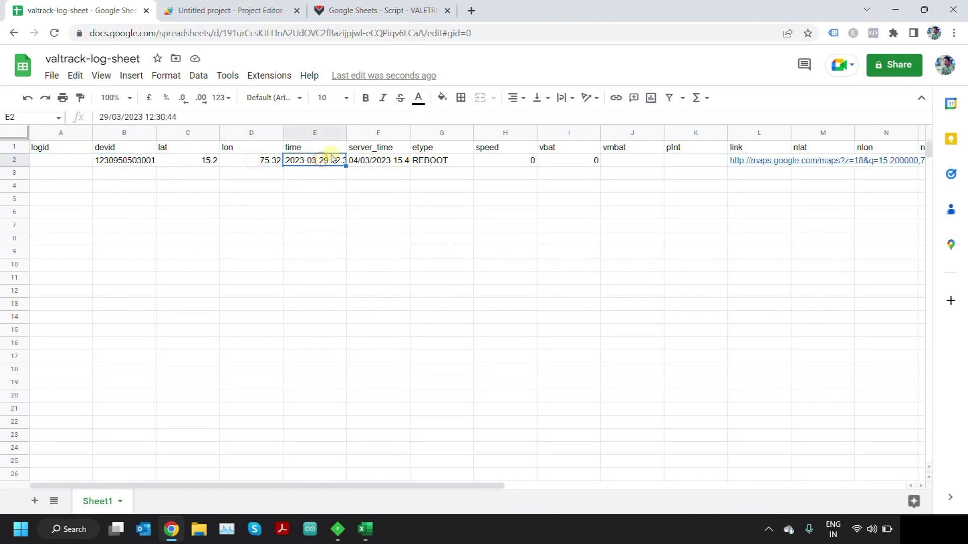
left_click_drag(344, 129, 376, 129)
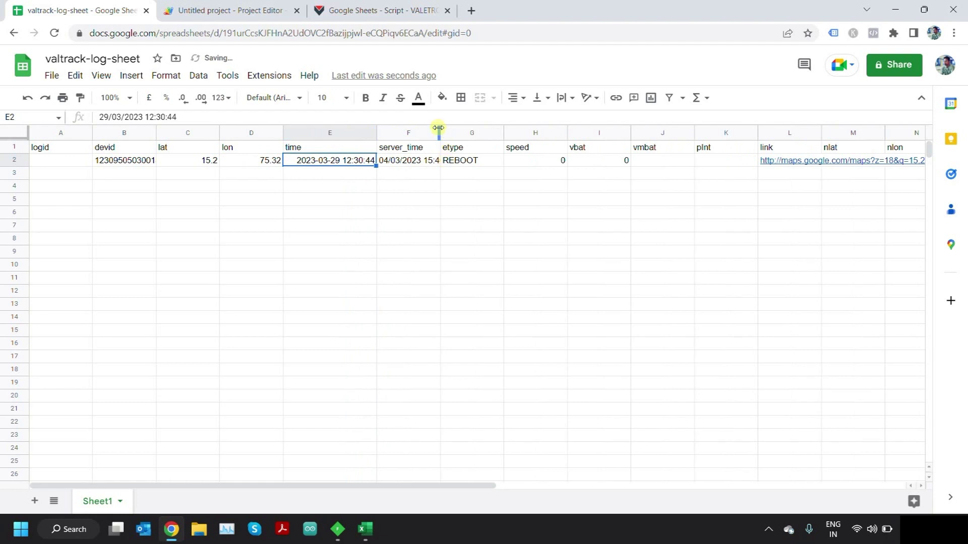
left_click_drag(438, 128, 472, 130)
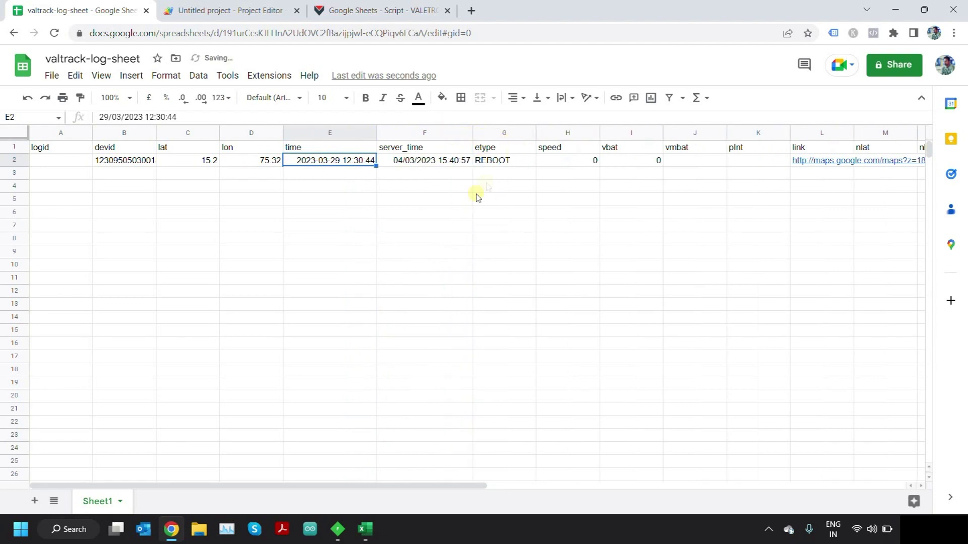
key("ctrl+Tab")
scroll(370, 295, "down", 5)
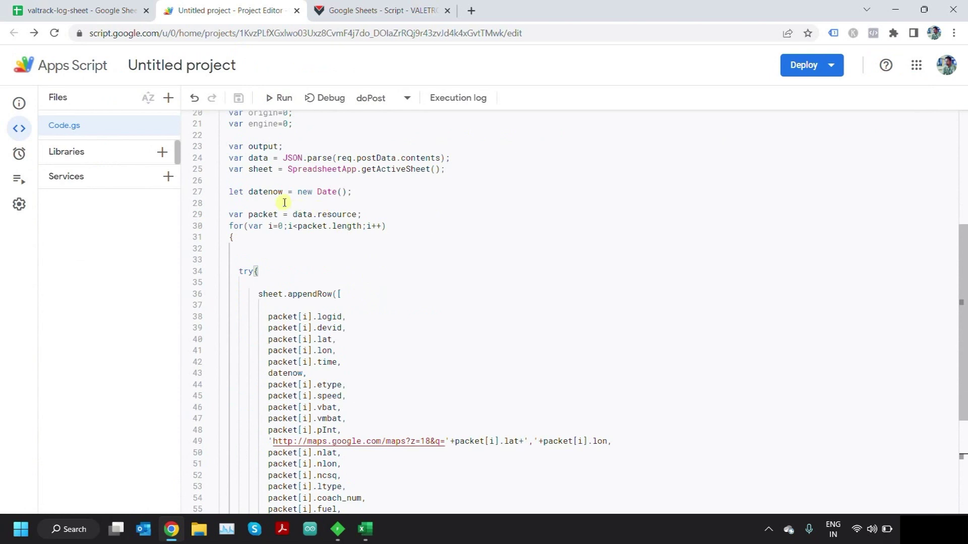
left_click_drag(364, 193, 234, 192)
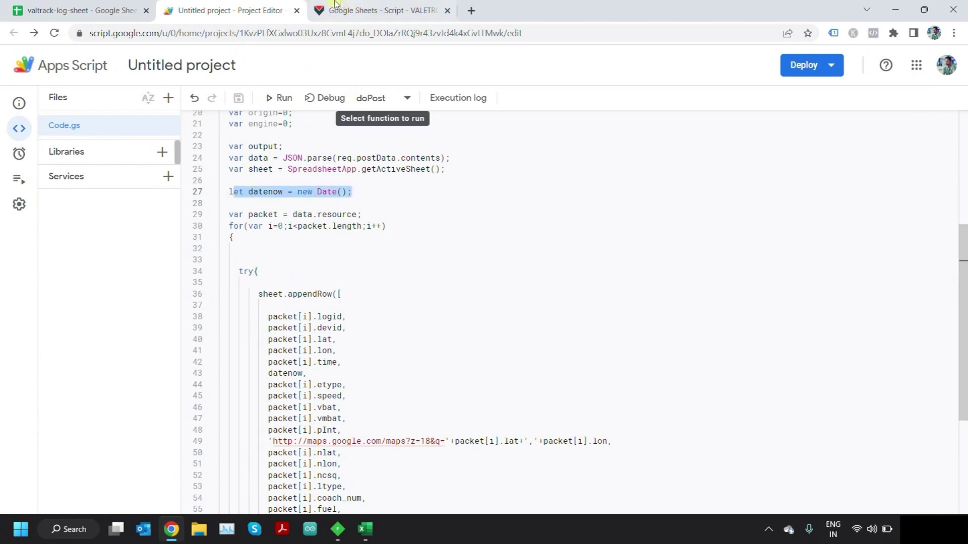
left_click(126, 7)
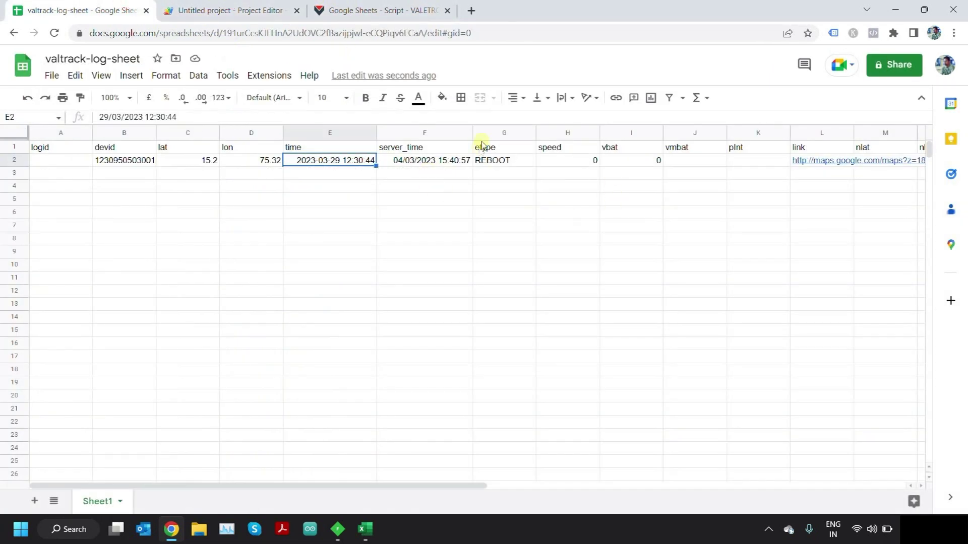
- Widen the server_time column and review row 2's event type, speed, vbat, vmbat and pInt values
left_click_drag(472, 132, 481, 137)
left_click(565, 191)
left_click(537, 159)
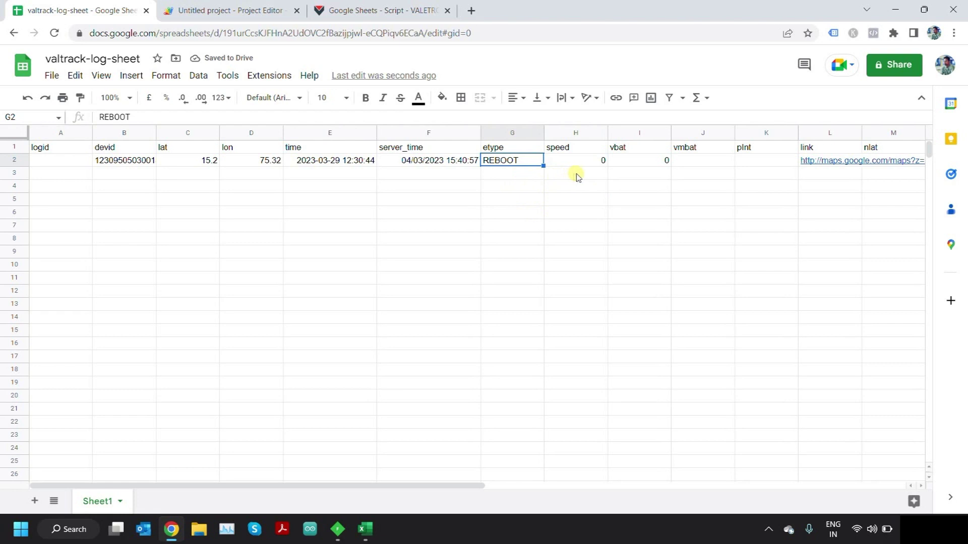
left_click_drag(407, 487, 444, 487)
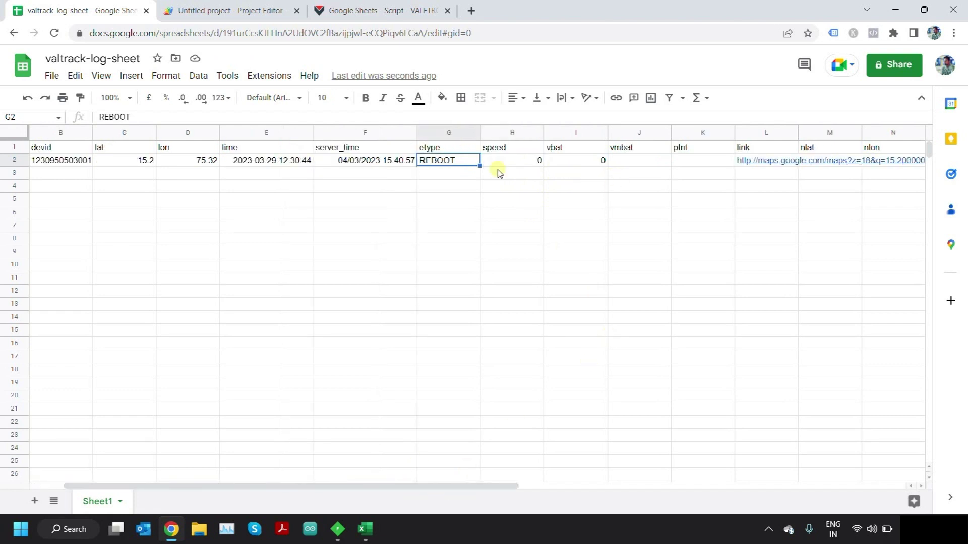
left_click(524, 169)
left_click(585, 167)
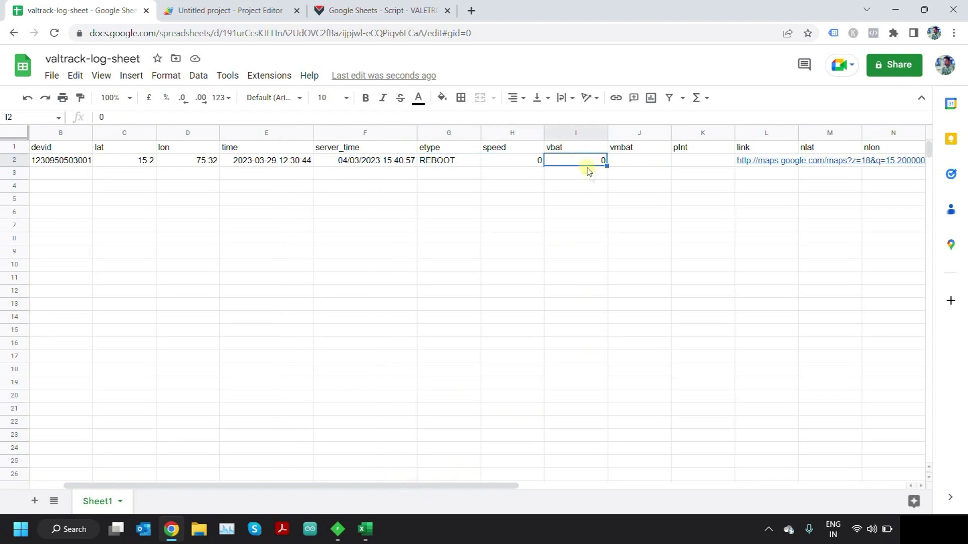
left_click(616, 161)
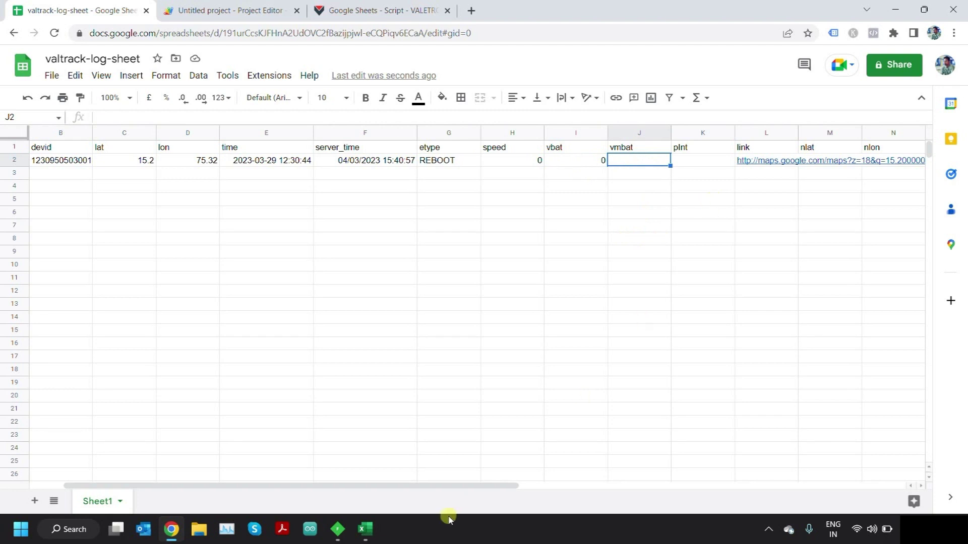
left_click_drag(445, 487, 472, 488)
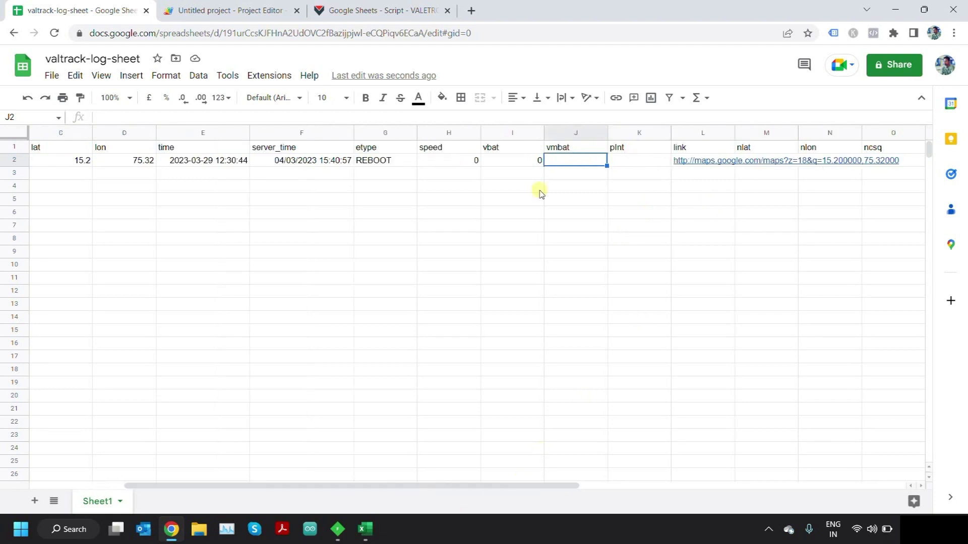
left_click(664, 163)
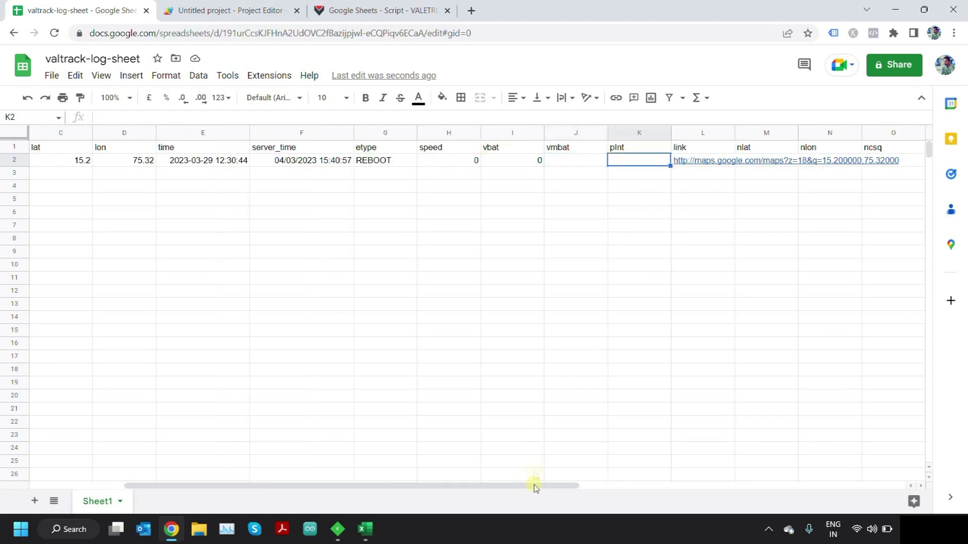
left_click_drag(531, 485, 620, 488)
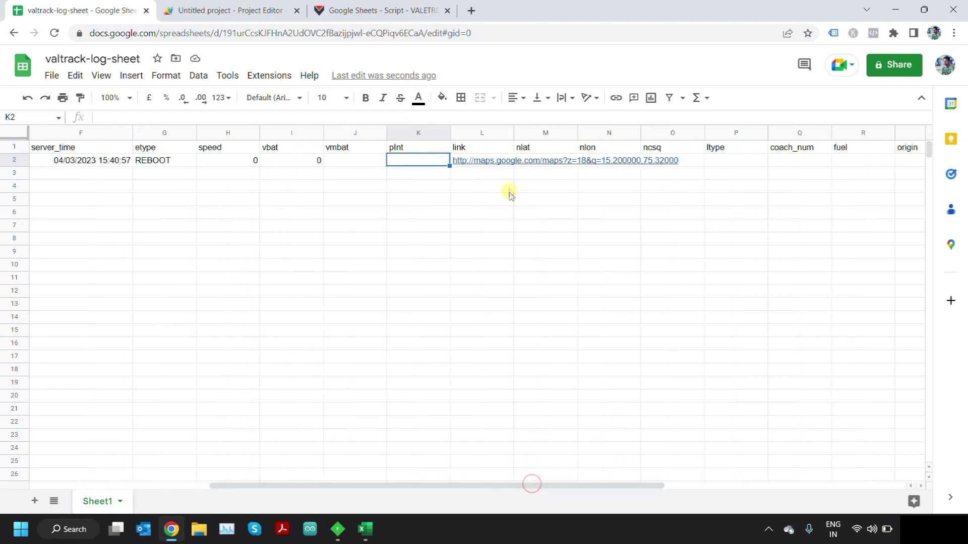
- Auto-fit the link column to show the full maps.google.com URL, and check row 2's lat and lon
left_click(513, 130)
double_click(512, 130)
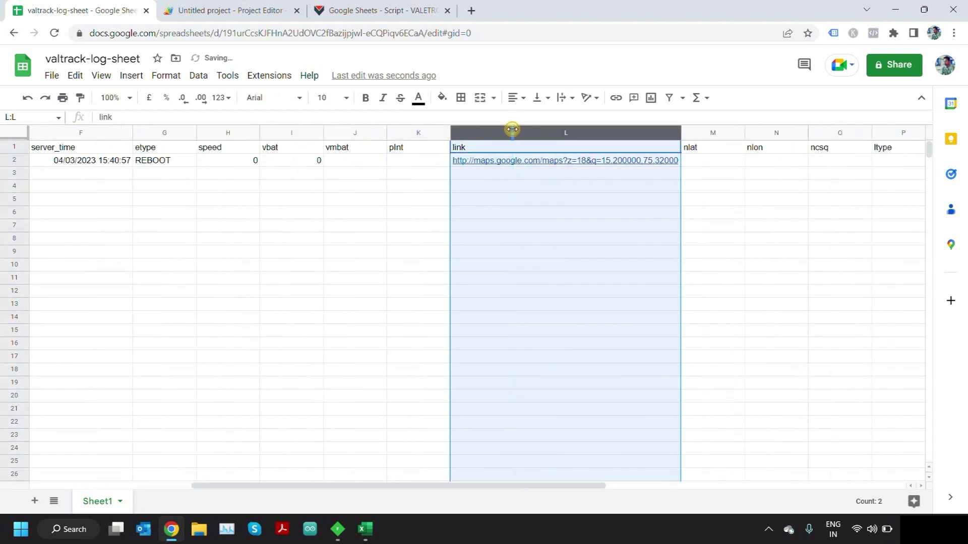
left_click(596, 228)
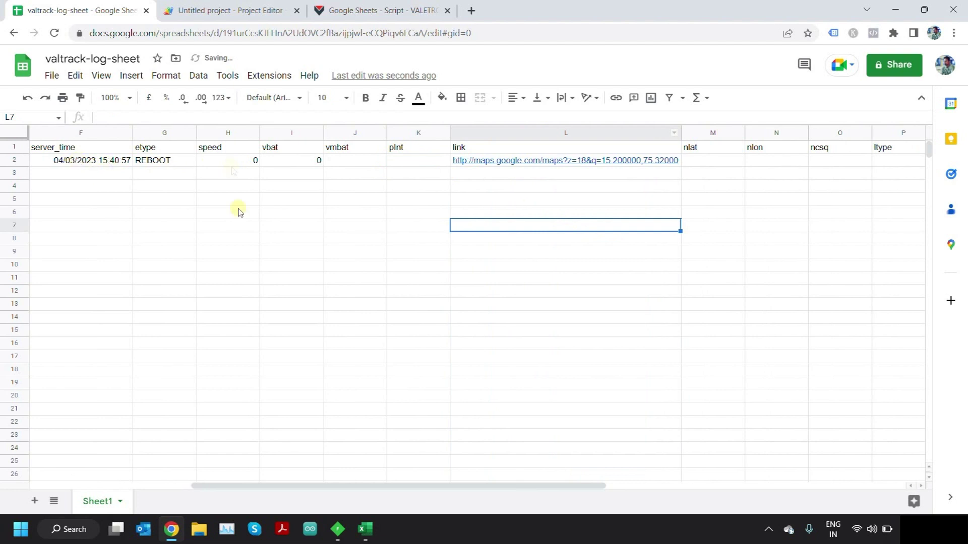
left_click_drag(281, 486, 237, 472)
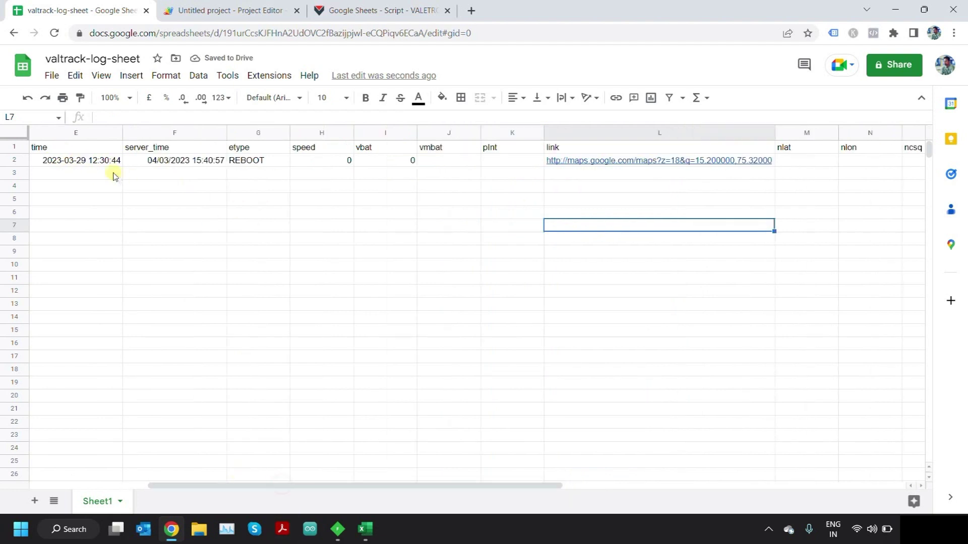
left_click_drag(328, 486, 237, 485)
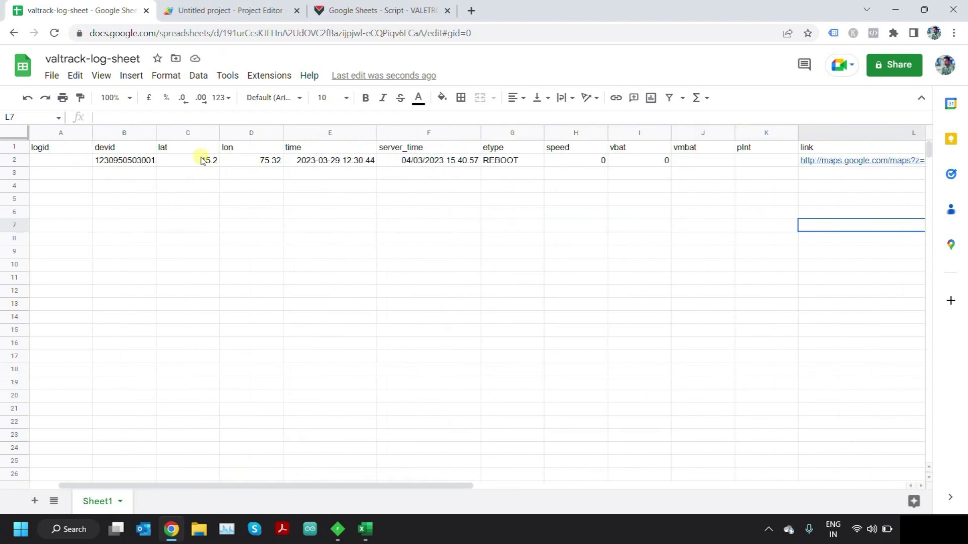
left_click(201, 160)
left_click(255, 162)
left_click_drag(316, 486, 555, 485)
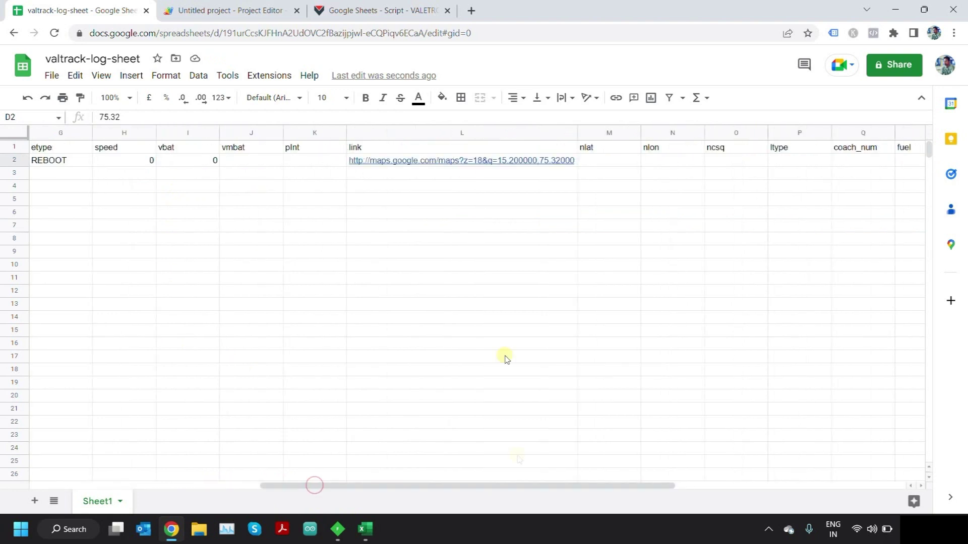
left_click(502, 160)
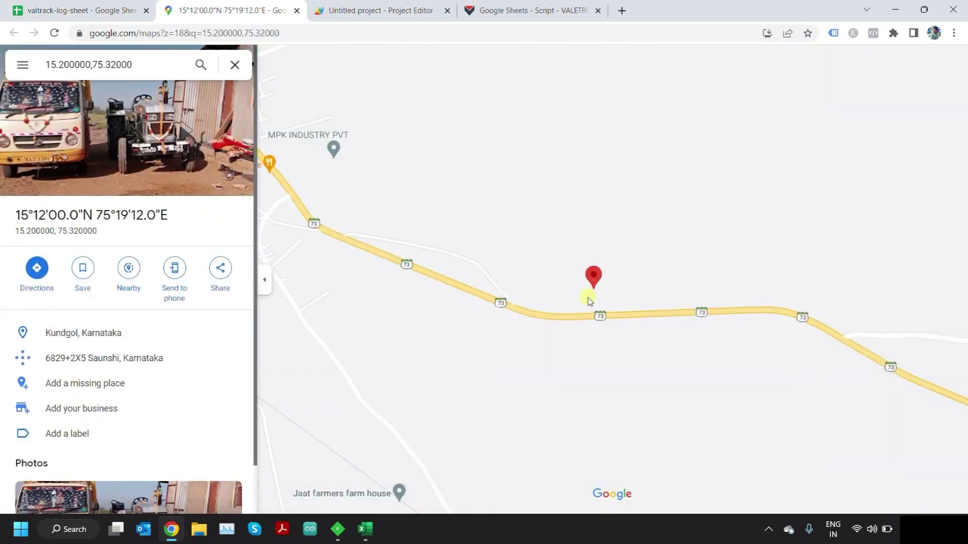
- Back in the log sheet, check row 2's empty nlat, nlon, ncsq and ltype cells
left_click(297, 11)
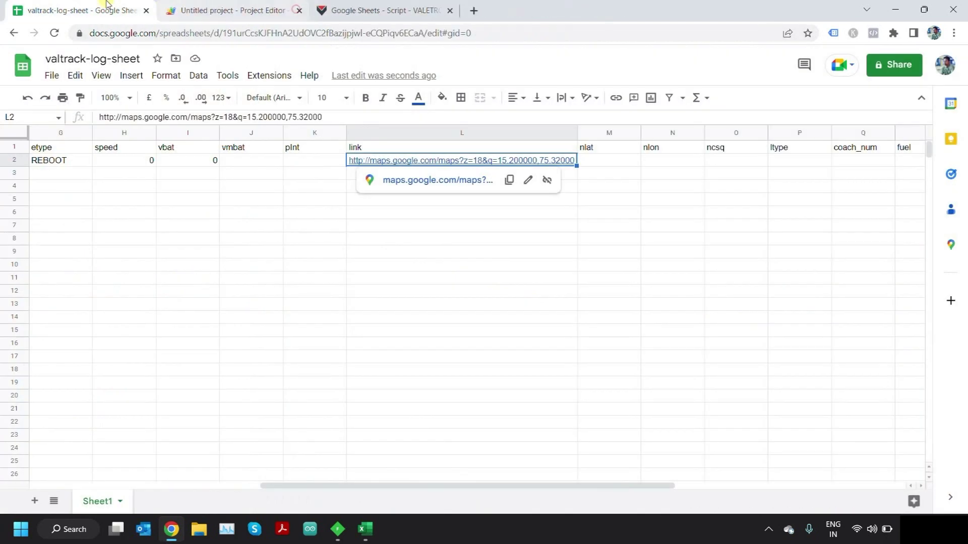
left_click(633, 161)
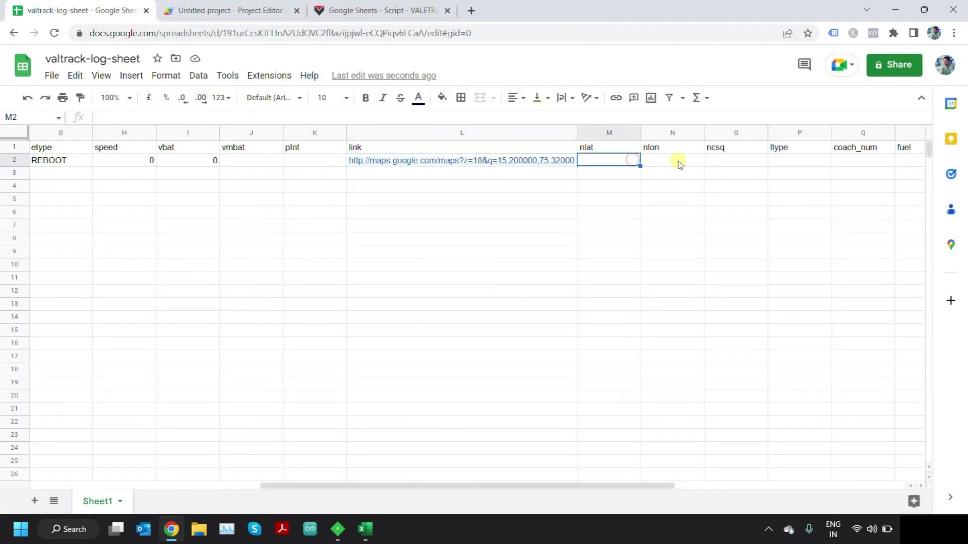
left_click(677, 161)
left_click(737, 162)
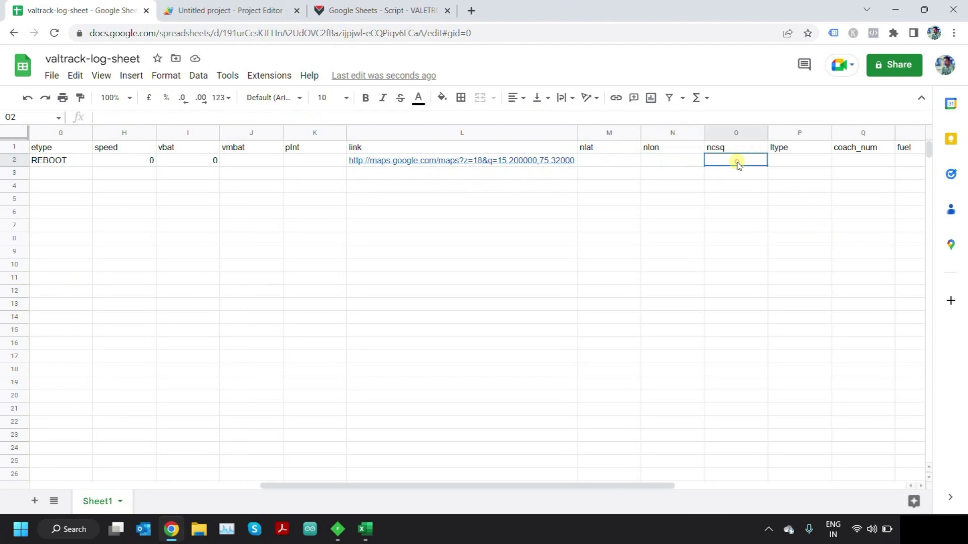
left_click(788, 162)
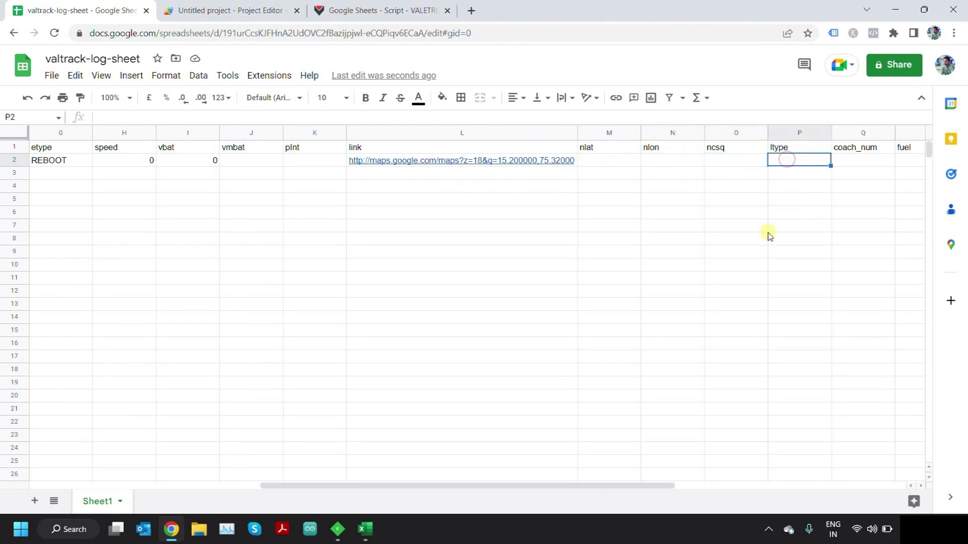
left_click(600, 159)
left_click(664, 160)
left_click(721, 162)
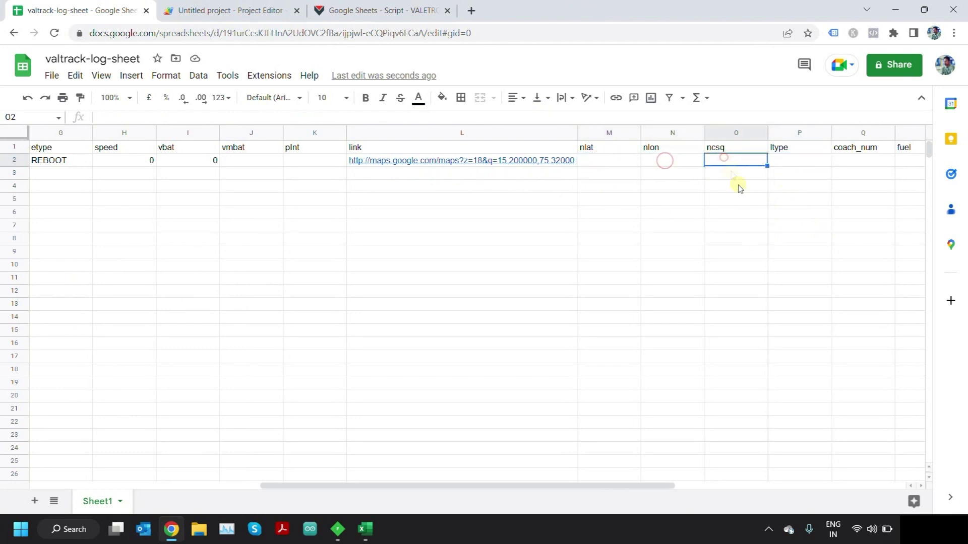
left_click_drag(642, 488, 684, 487)
left_click(498, 159)
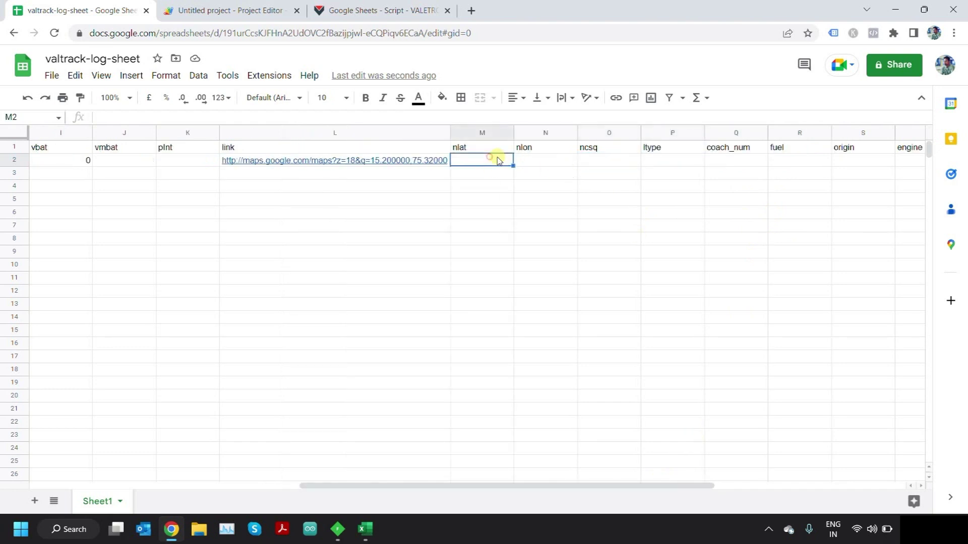
left_click(538, 160)
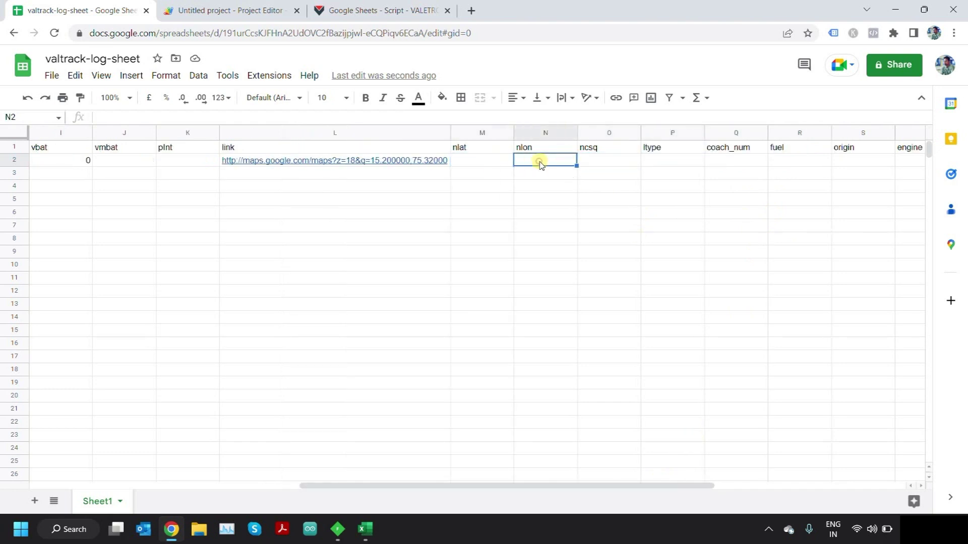
left_click(500, 161)
left_click(545, 160)
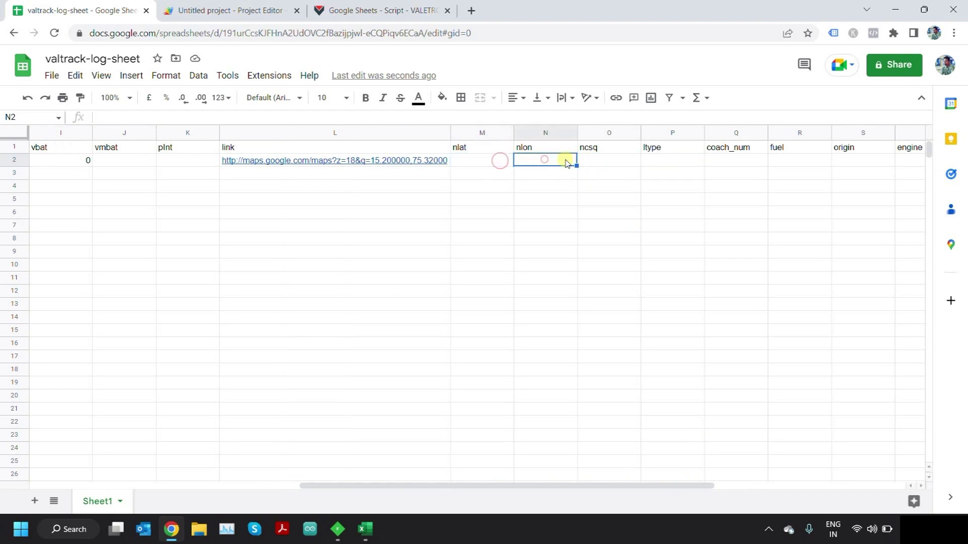
left_click(607, 159)
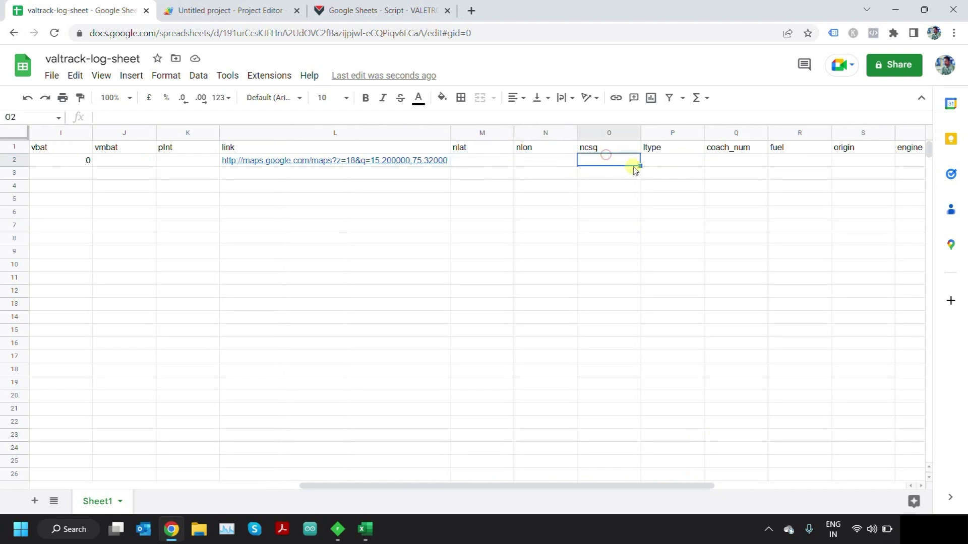
left_click(667, 158)
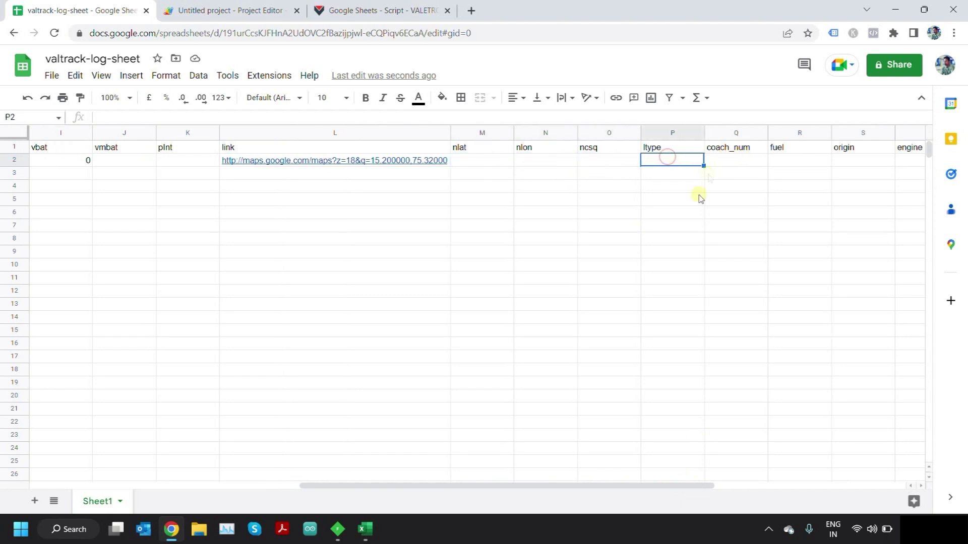
- Scroll further right to check row 2's empty coach_num, fuel, origin and engine cells
left_click(620, 479)
left_click_drag(648, 487, 676, 471)
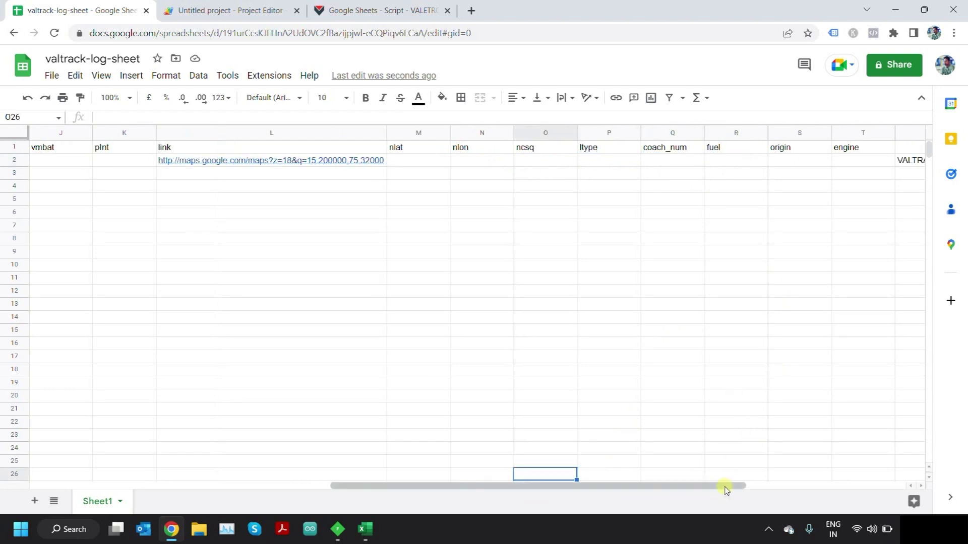
left_click_drag(726, 490, 781, 494)
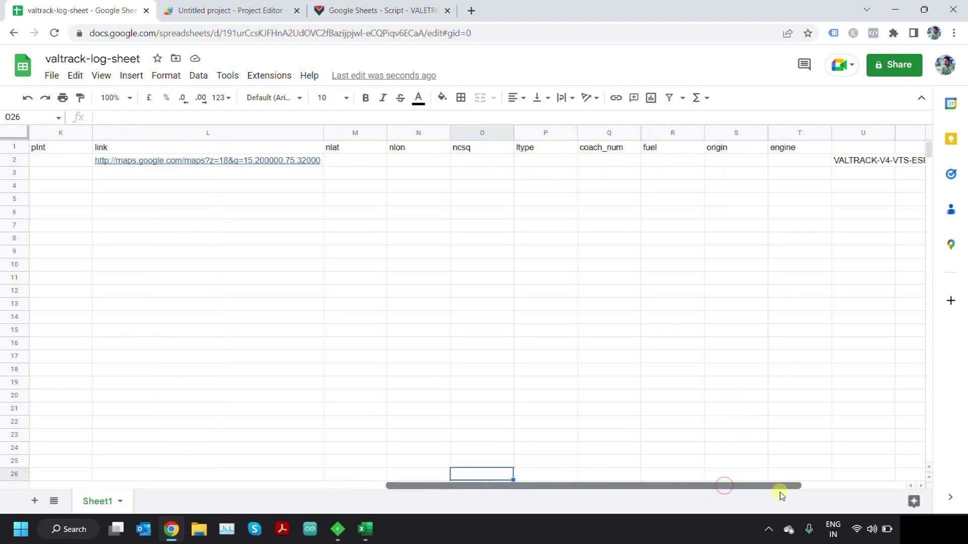
left_click(623, 161)
left_click(673, 160)
left_click(719, 162)
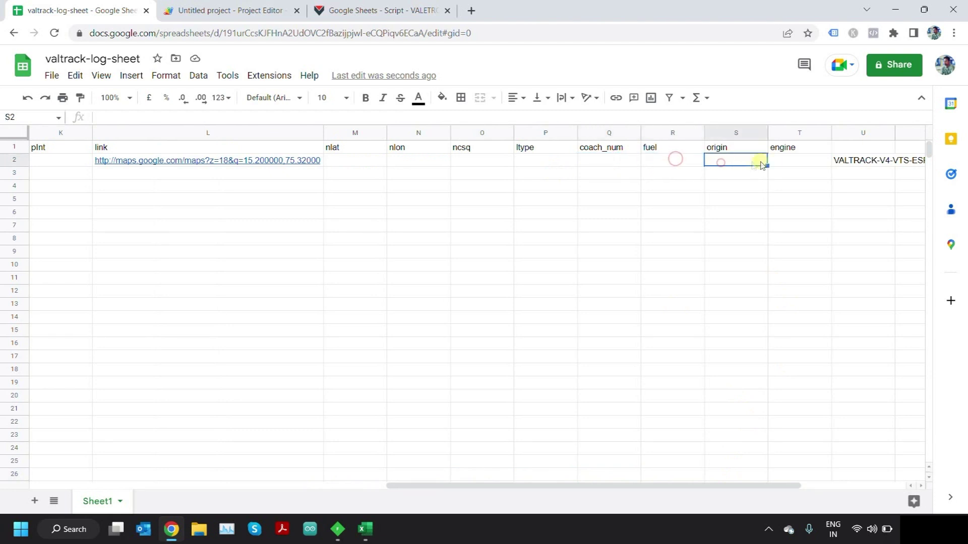
left_click(771, 162)
left_click_drag(668, 486, 707, 498)
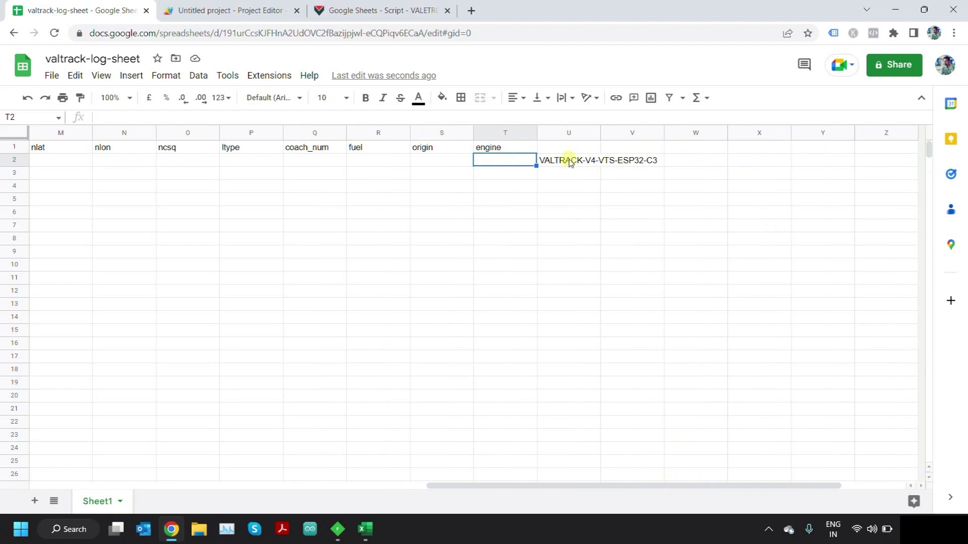
- Auto-fit column U so U2 shows the full VALTRACK-V4-VTS-ESP32-C3 label
left_click(569, 162)
double_click(600, 132)
left_click(598, 231)
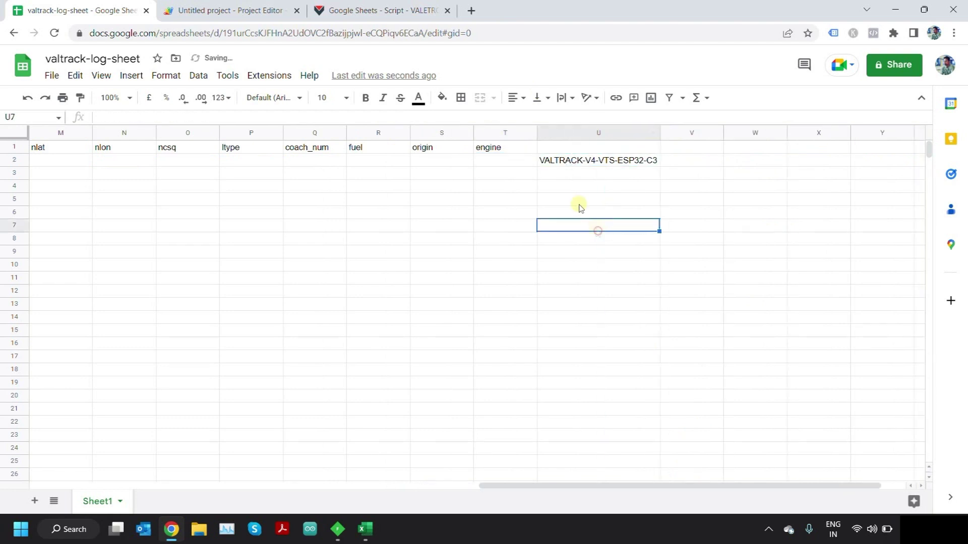
- Review doPost's device model string in Code.gs, then scroll the log sheet back to column A
left_click(249, 8)
scroll(349, 377, "down", 3)
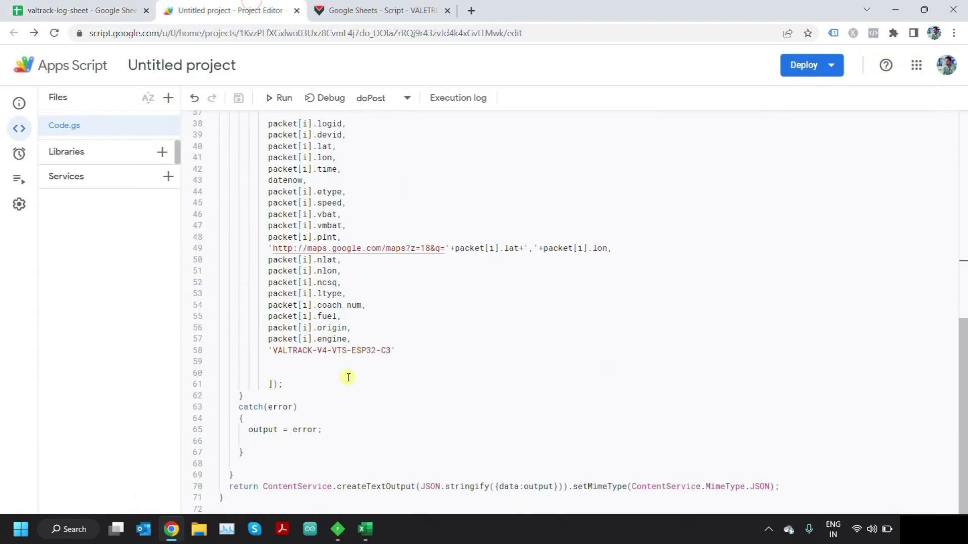
left_click(386, 351)
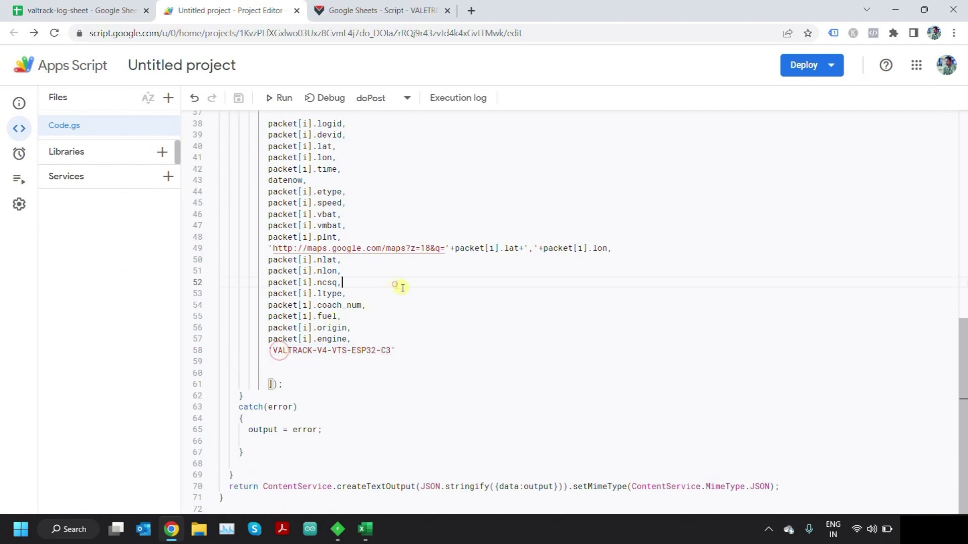
scroll(432, 289, "up", 8)
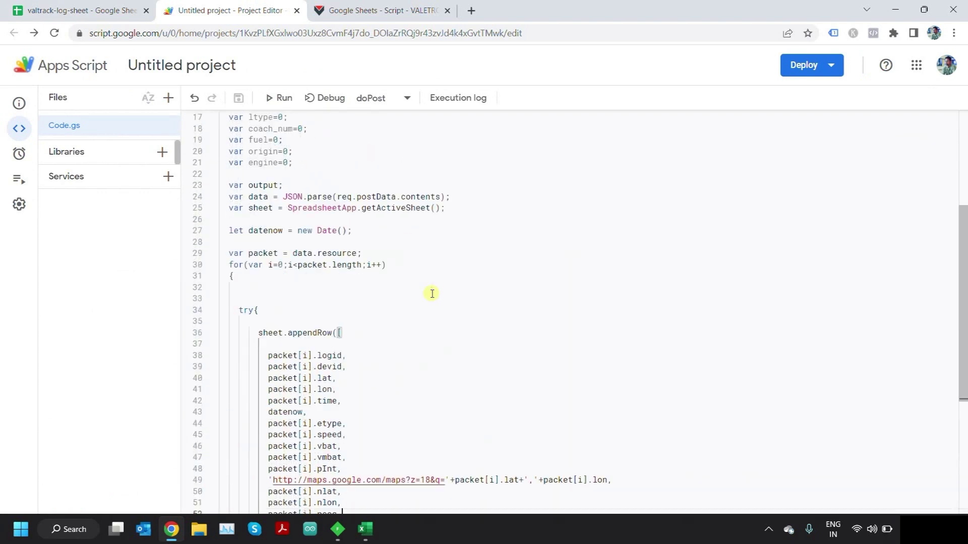
scroll(432, 292, "up", 4)
left_click(81, 10)
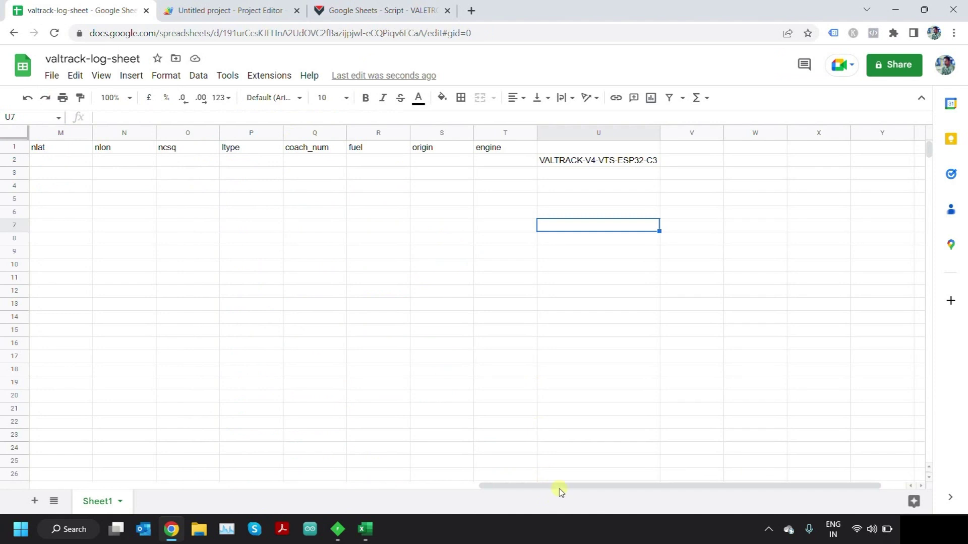
left_click_drag(561, 492, 94, 490)
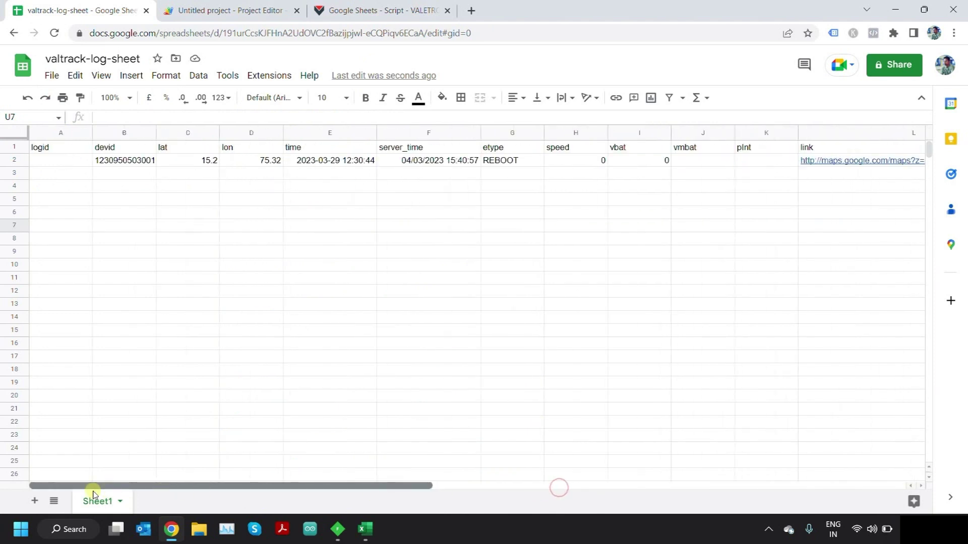
- Resend the test packet from Fiddler three more times, adding REBOOT rows
left_click(339, 530)
triple_click(943, 71)
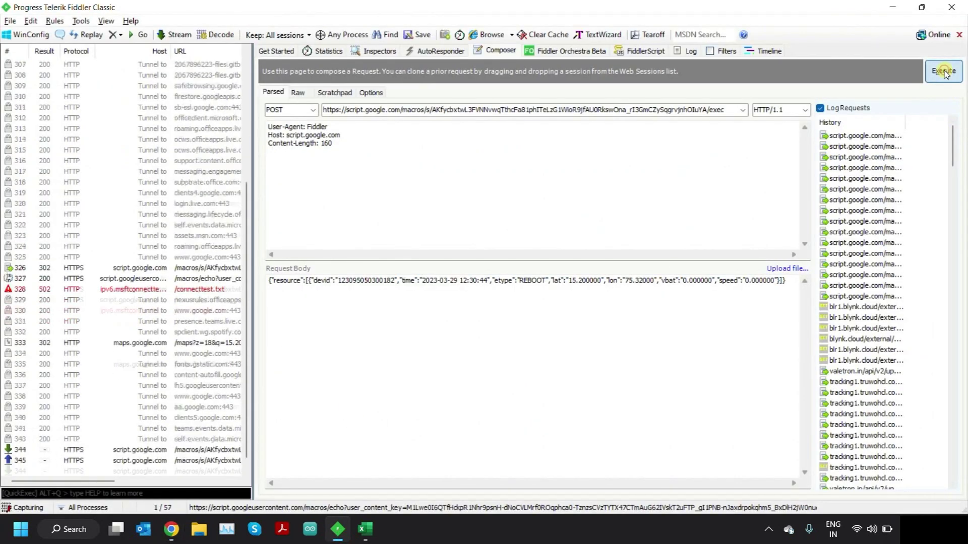
key("alt+Tab")
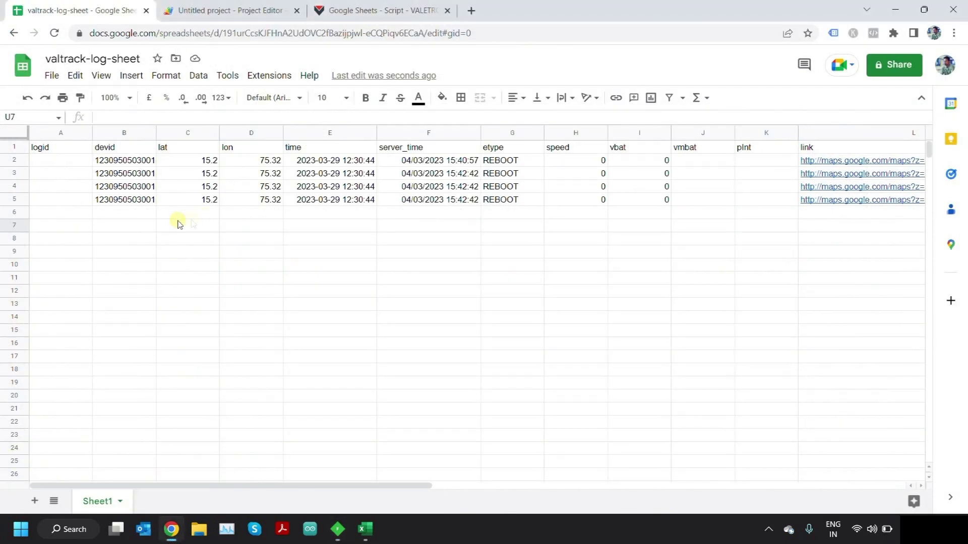
- Clear rows 2–6 so only the header row remains
left_click_drag(352, 486, 224, 478)
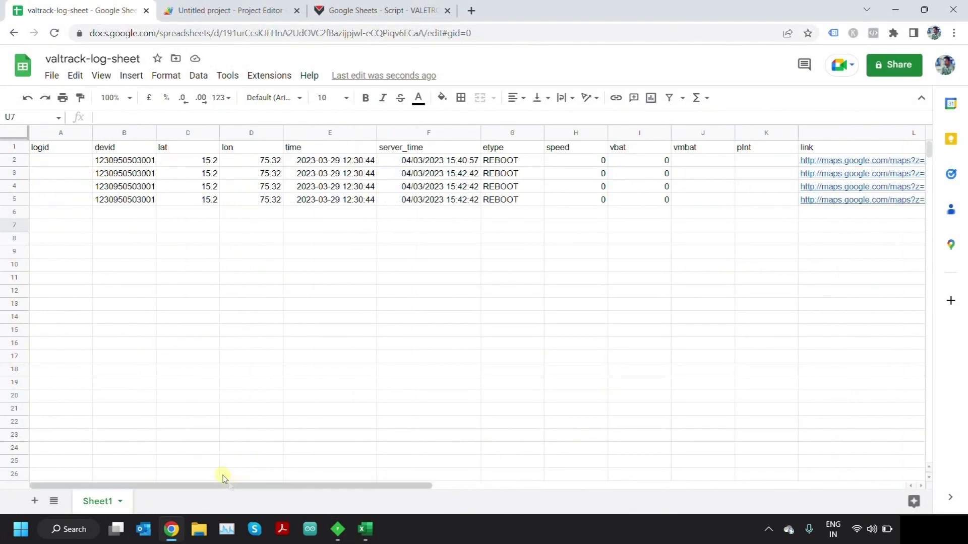
left_click(121, 217)
left_click_drag(9, 160, 11, 211)
key("Delete")
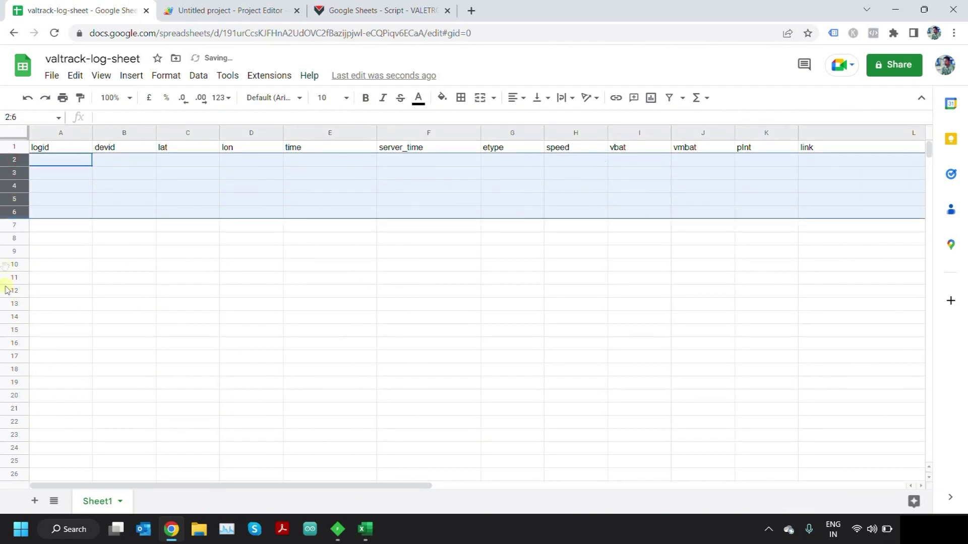
left_click(317, 223)
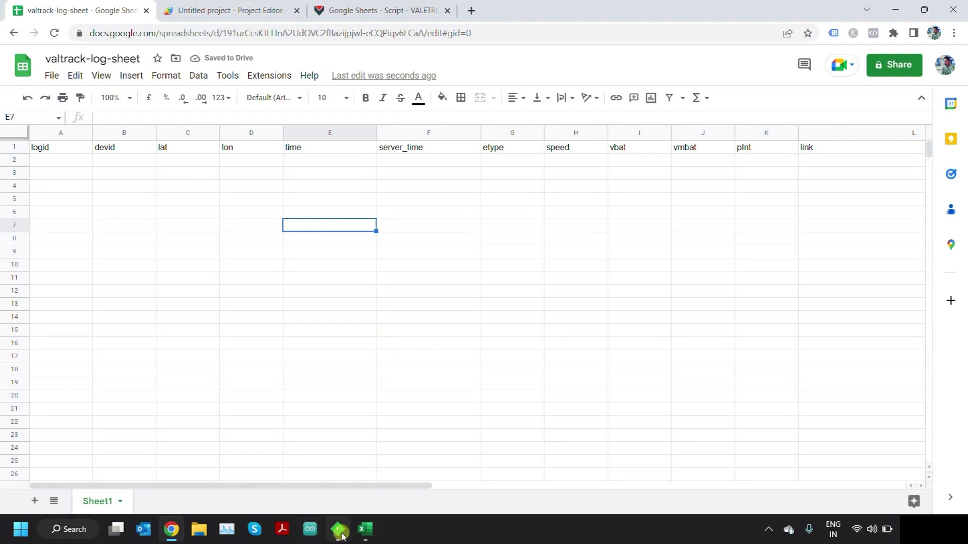
- Launch Visual Studio Code from the Start search
key("super")
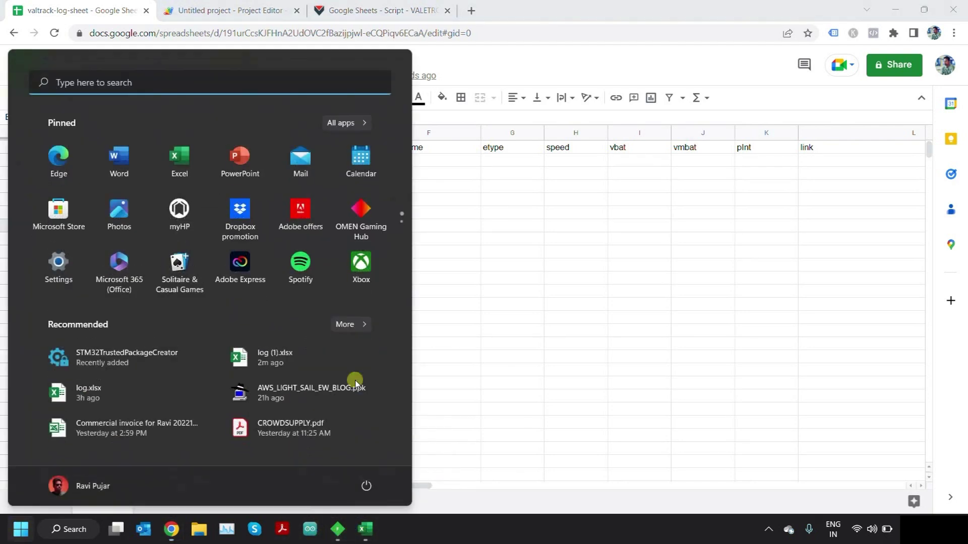
type("cvsc")
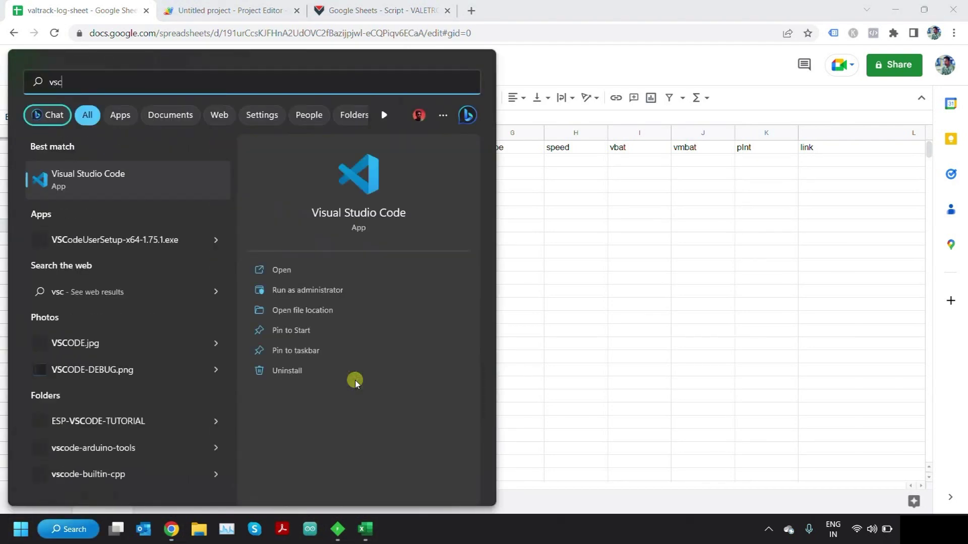
left_click(181, 179)
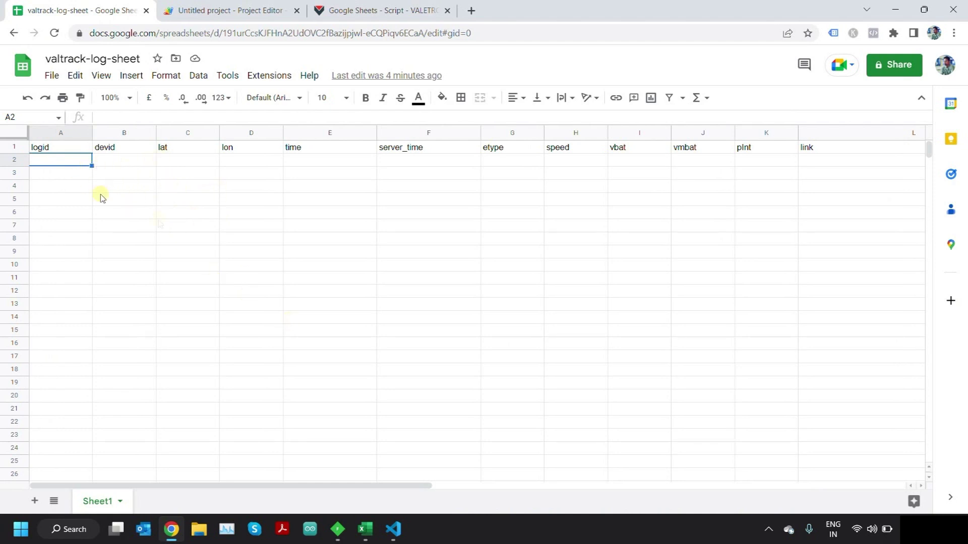
left_click(393, 529)
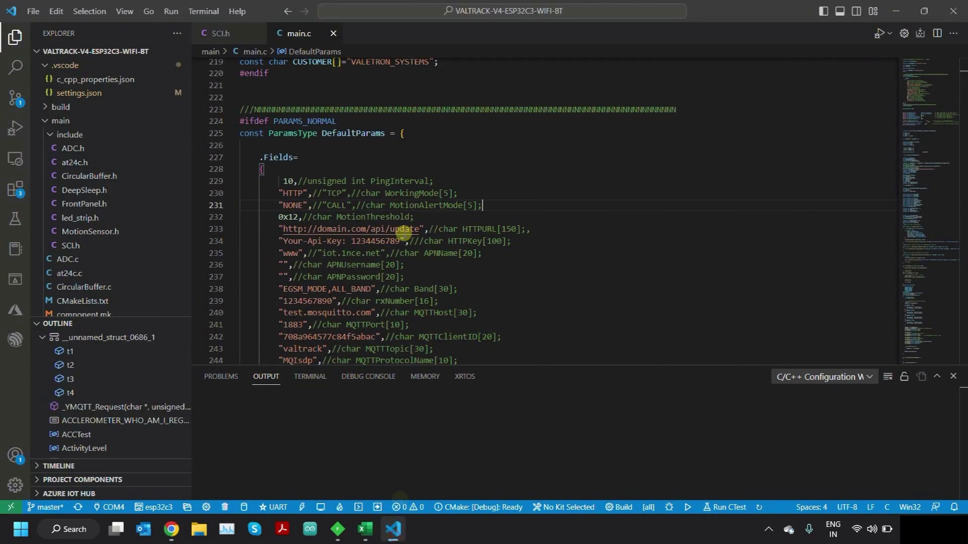
- Replace the DefaultParams HTTPURL in main.c with the pasted web app exec URL
left_click(373, 124)
double_click(352, 133)
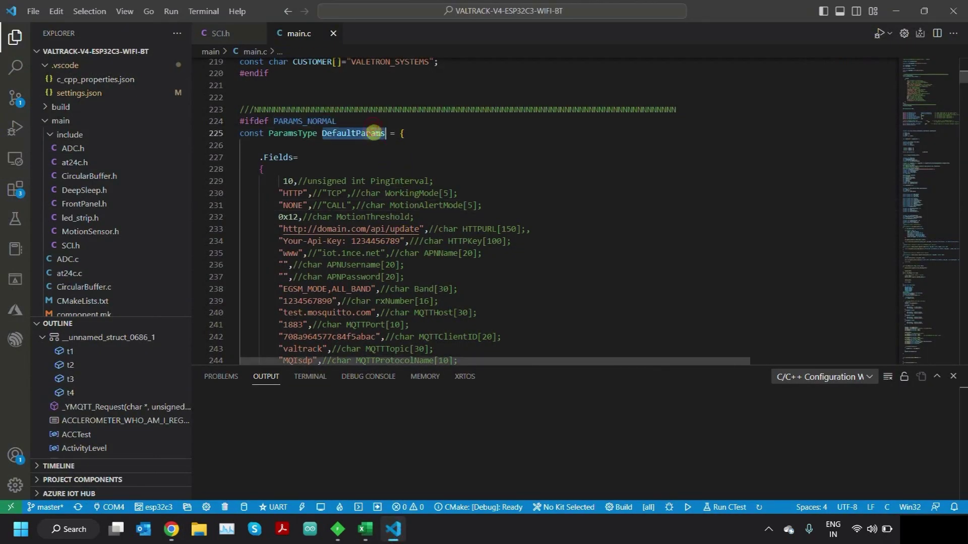
left_click(421, 229)
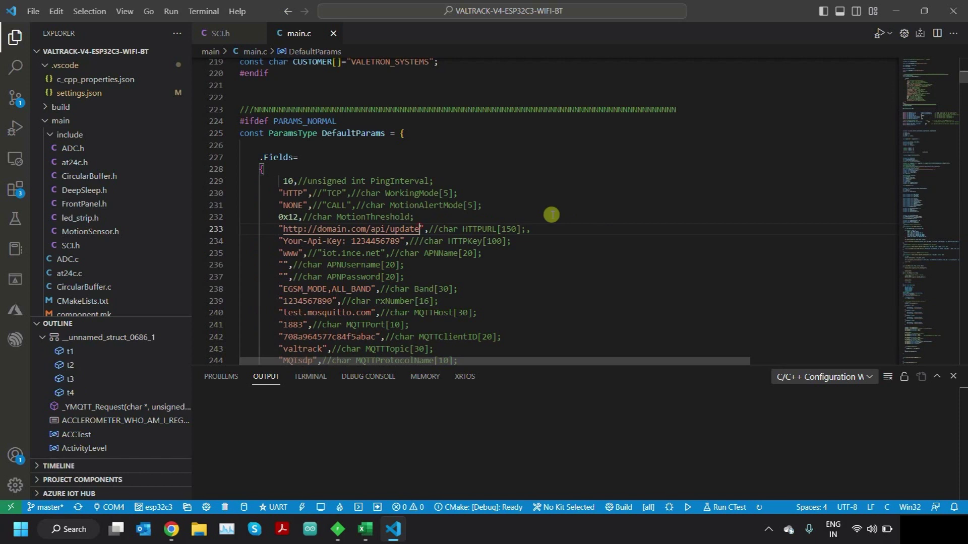
key("ctrl+shift+Left")
key("ctrl+shift+Left")
key("ctrl+shift+Left")
key("ctrl+shift+Left")
key("ctrl+shift+Left")
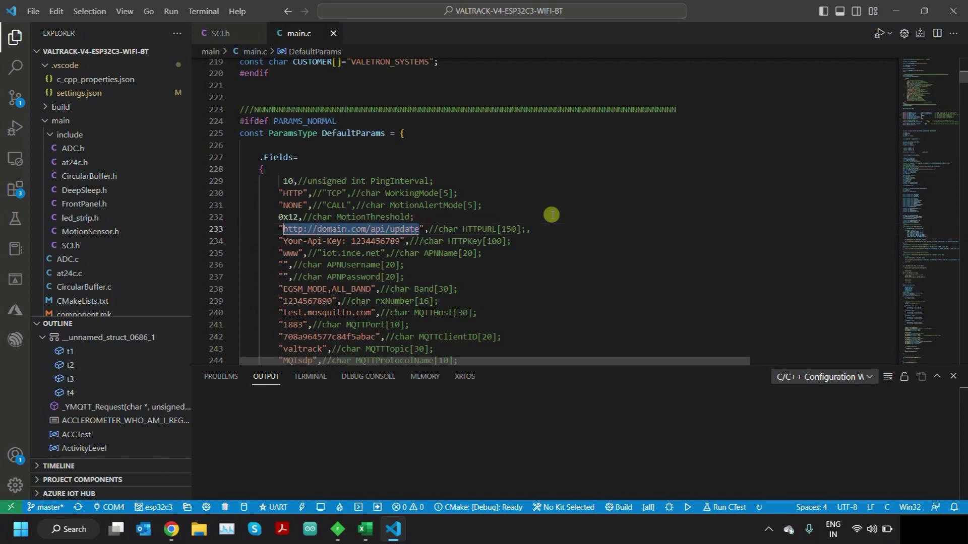
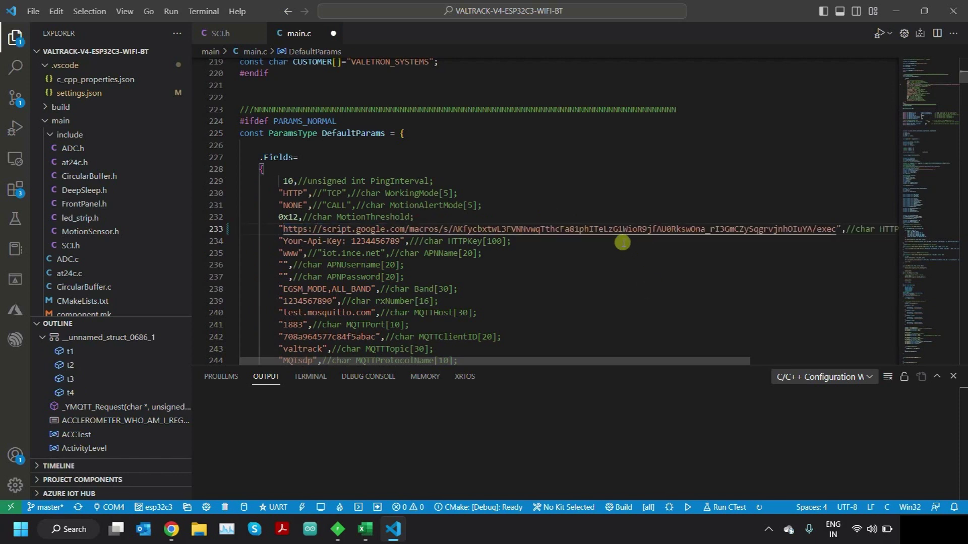
left_click(517, 256)
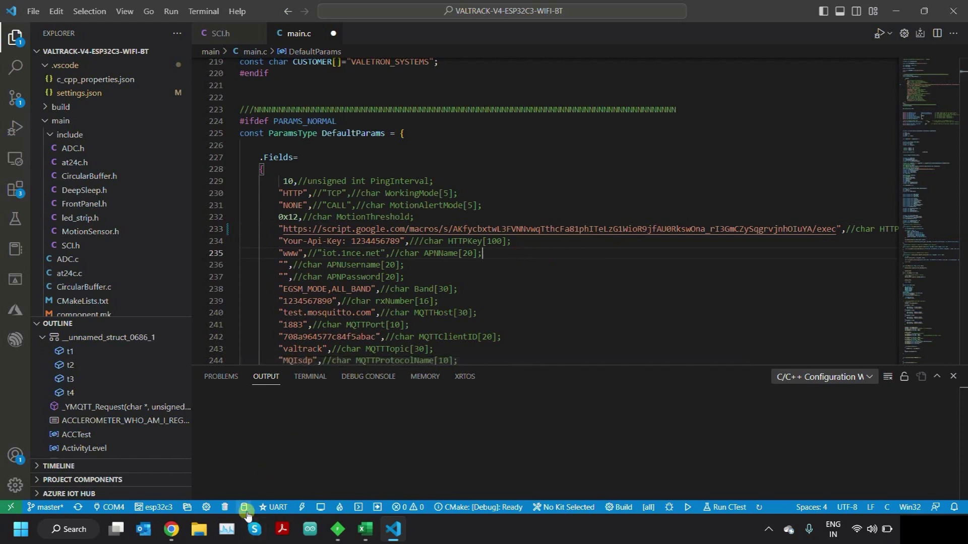
- Build and flash the firmware to the ESP32 with the ESP-IDF buttons, then start the serial monitor
left_click(244, 507)
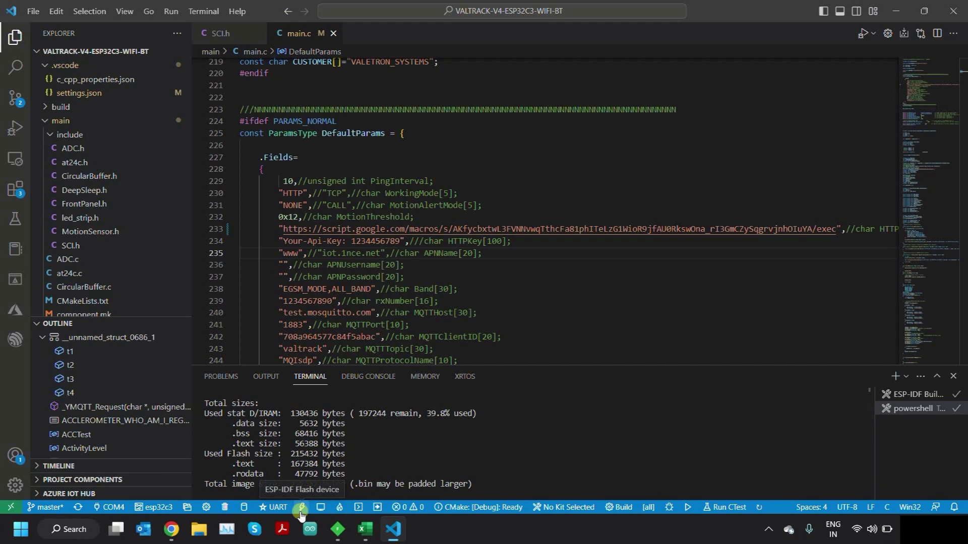
left_click(301, 508)
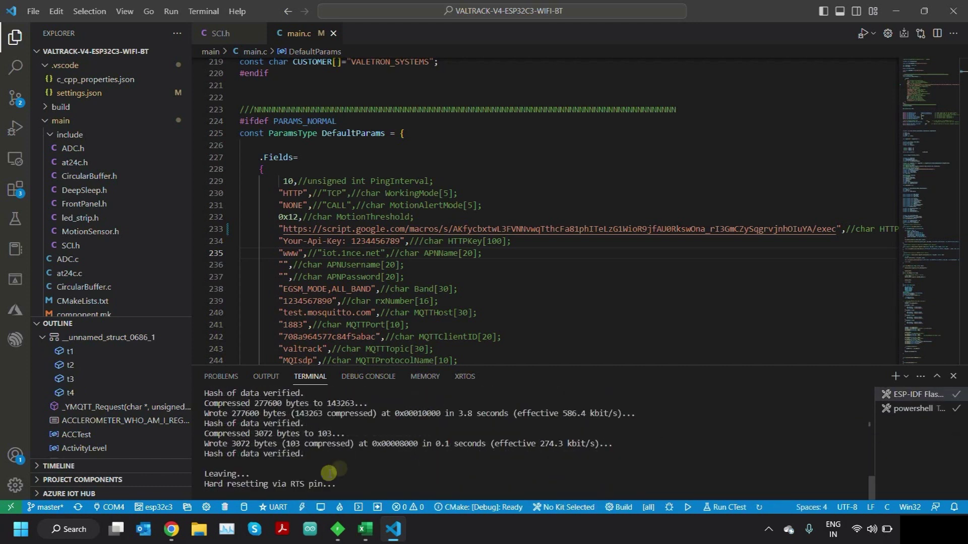
left_click(319, 508)
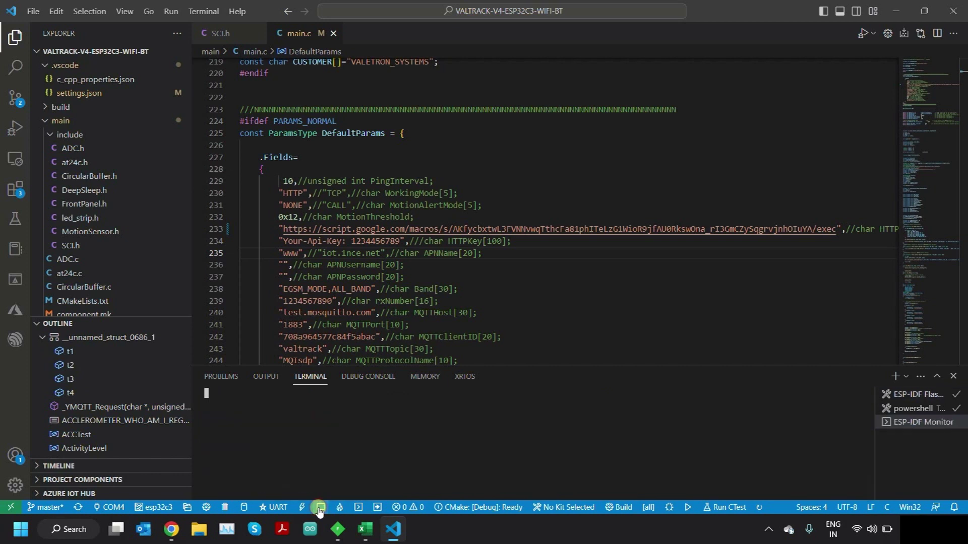
left_click(413, 452)
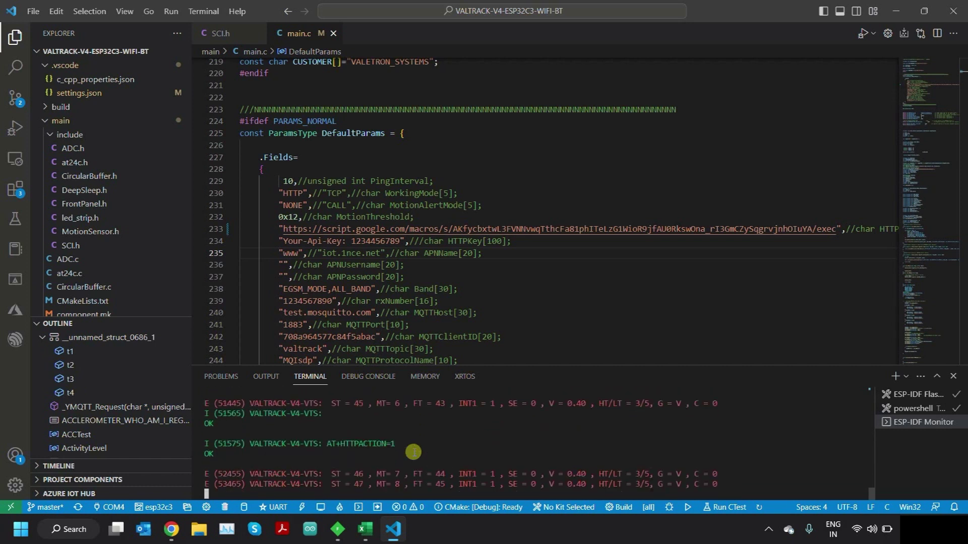
- Watch valtrack-log-sheet fill with device-posted G_PING and REBOOT rows through row 14
left_click(171, 531)
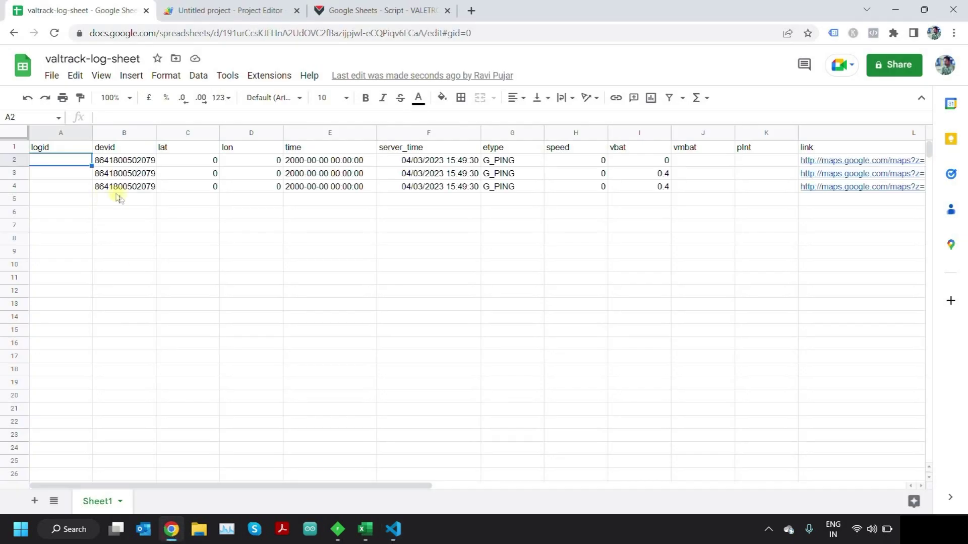
left_click(128, 201)
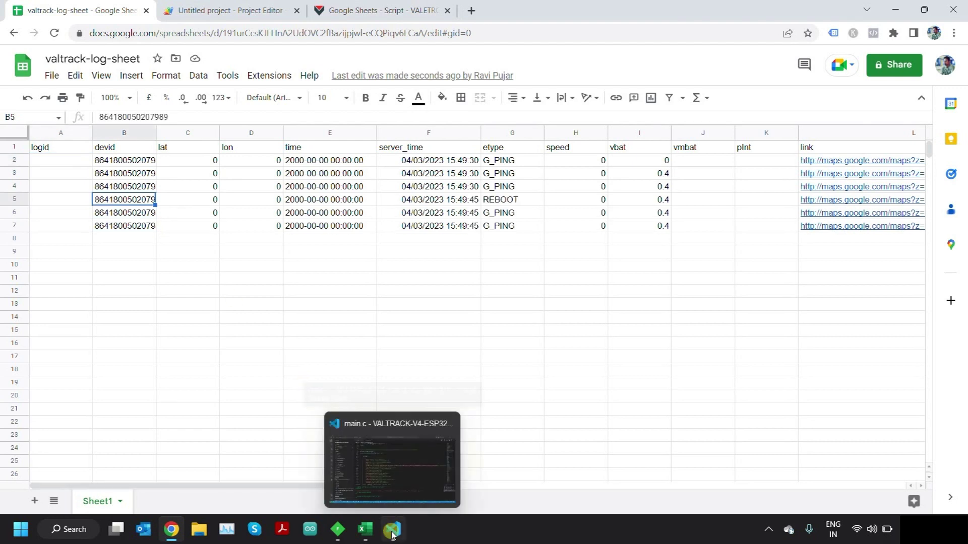
left_click(119, 239)
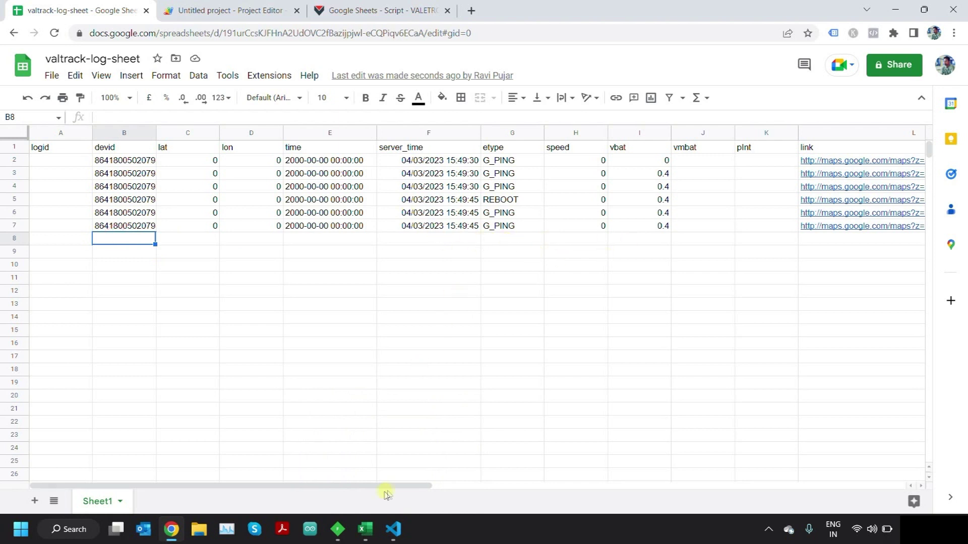
left_click(310, 318)
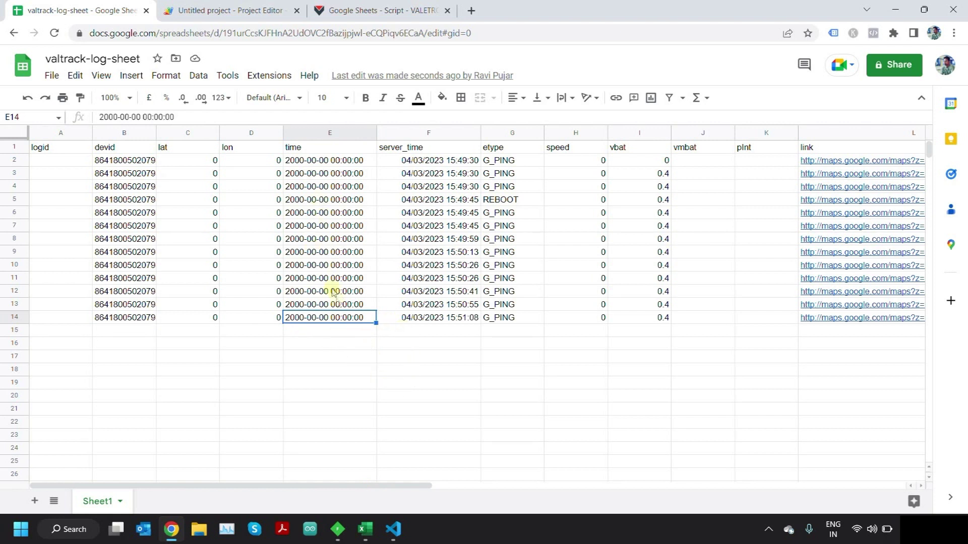
left_click(332, 333)
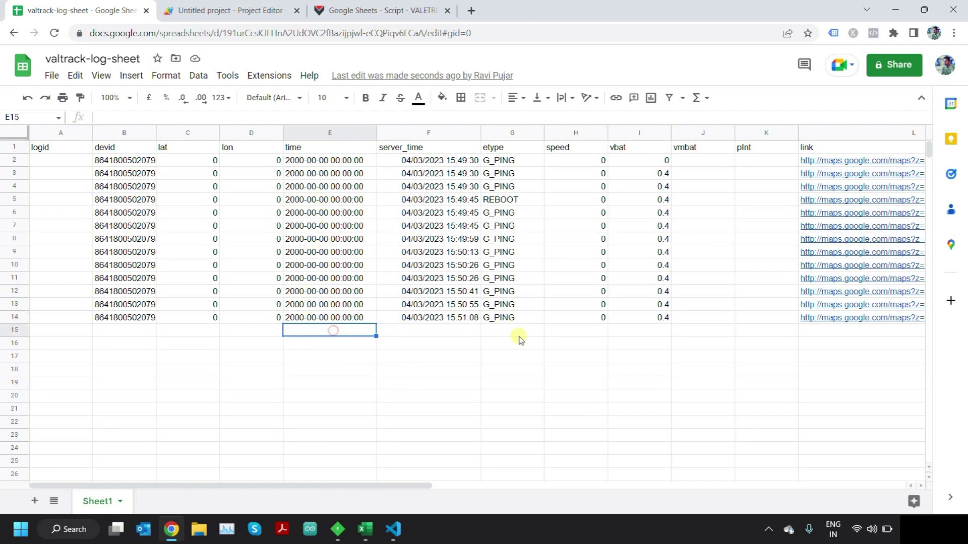
left_click(196, 333)
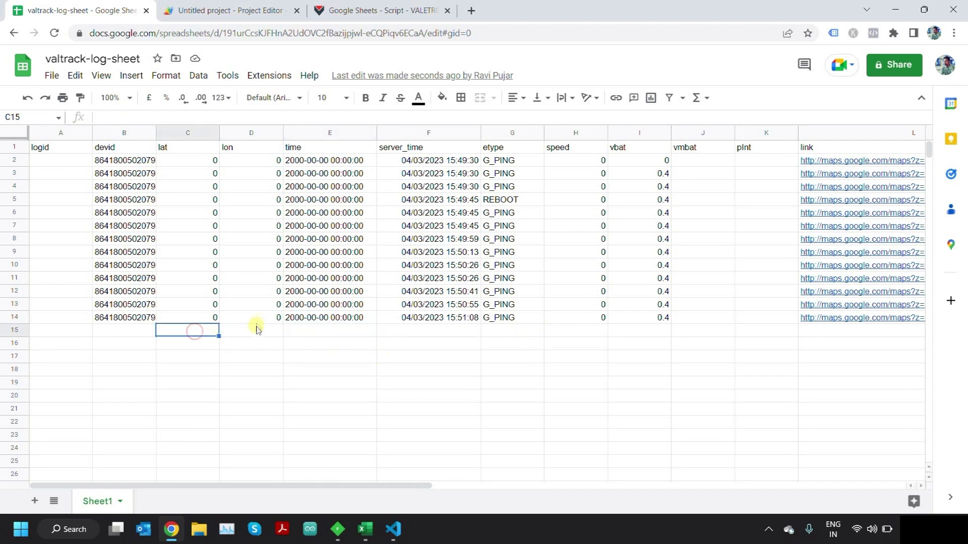
left_click(255, 329)
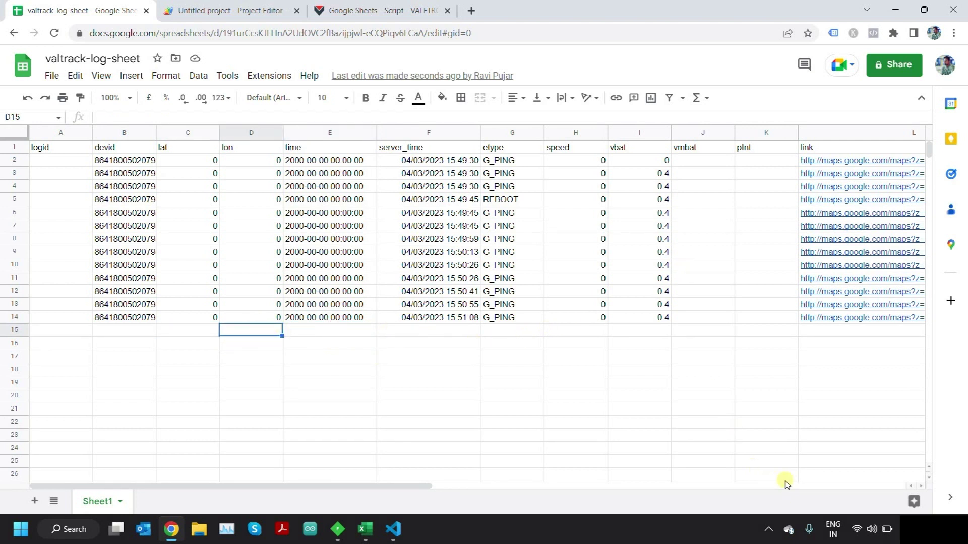